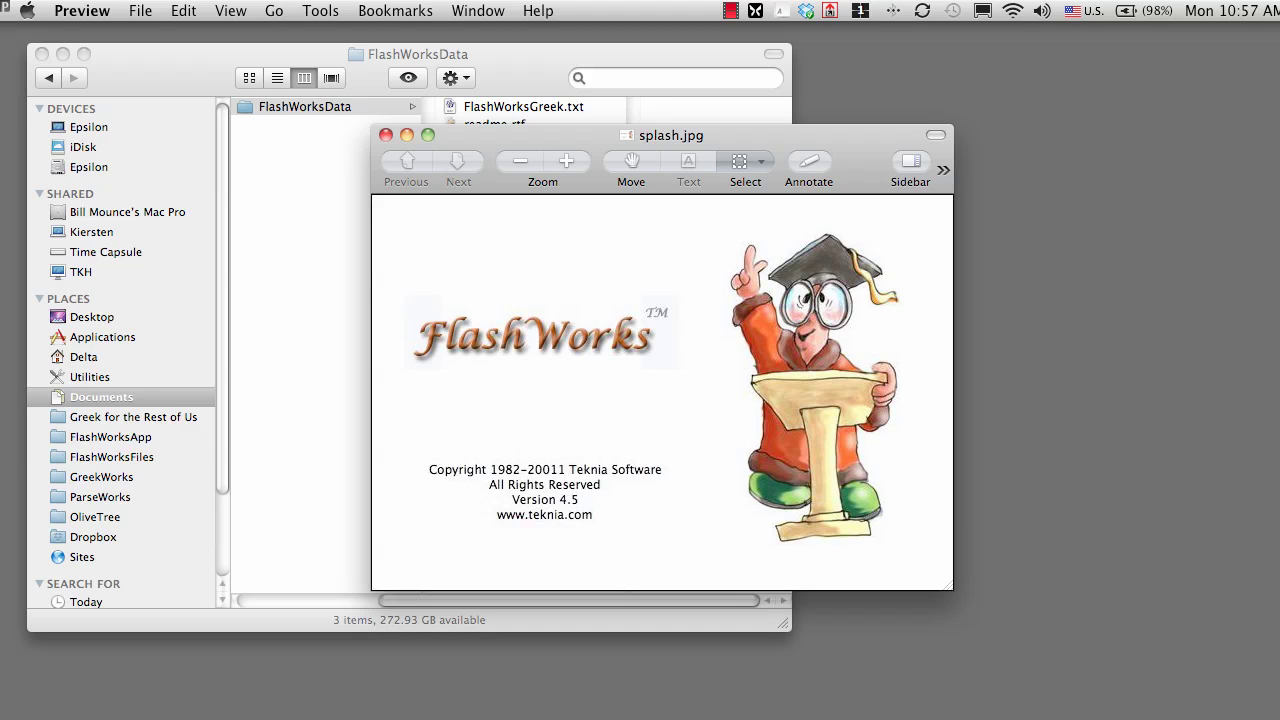
Close the splash.jpg image in Preview, leaving the FlashWorksData folder window showing
{"action": "key", "text": "super+q"}
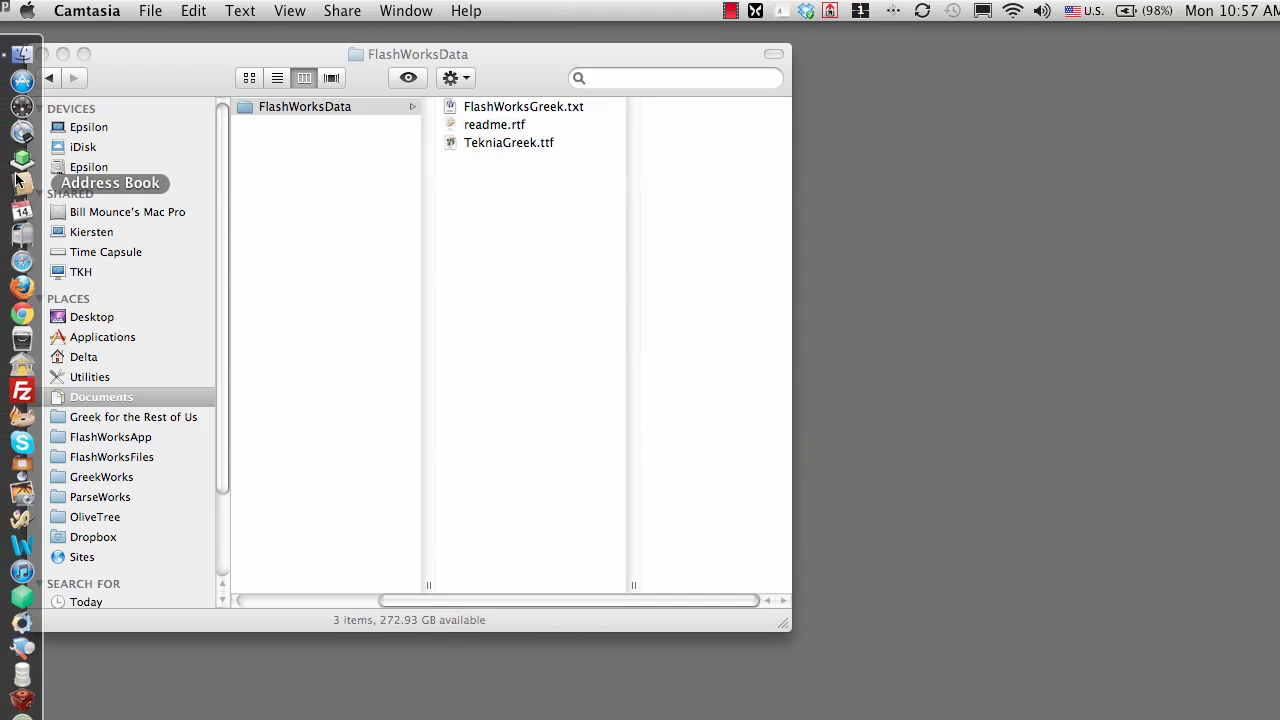
Launch FlashWorks, dismiss the locate-database notice, and move the empty main window left
{"action": "left_click", "coordinate": [24, 160]}
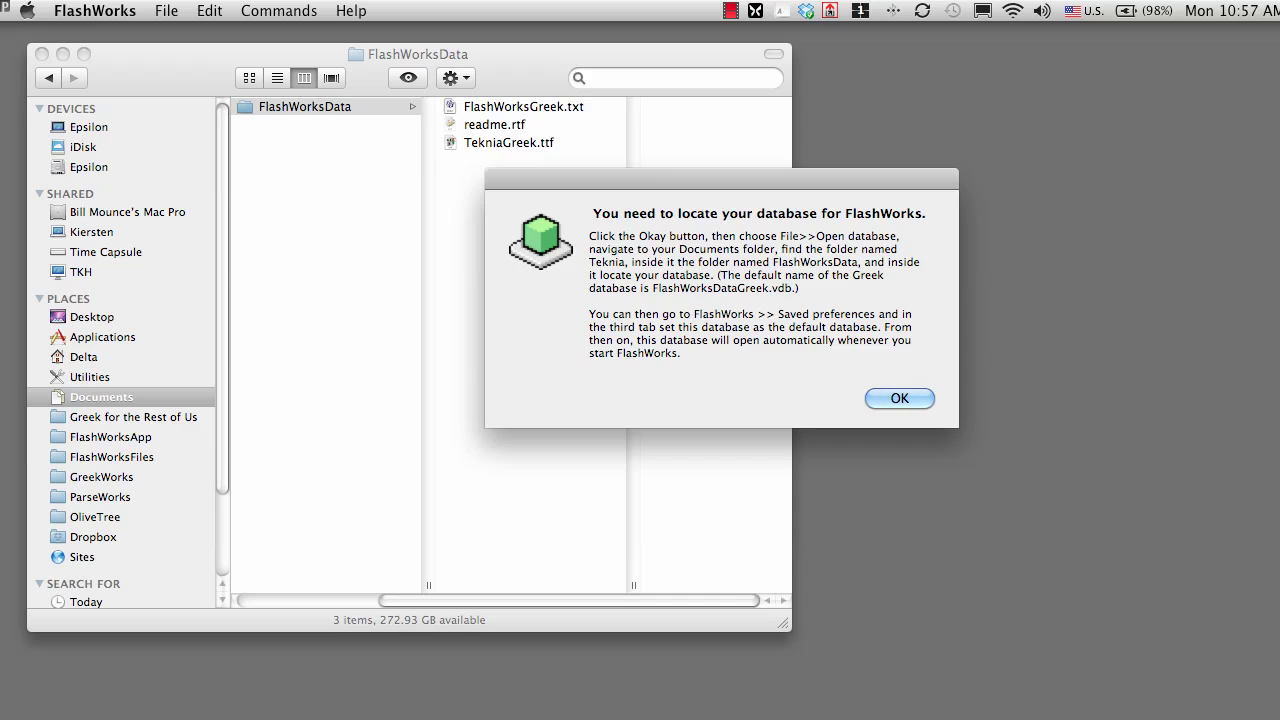
{"action": "left_click", "coordinate": [899, 399]}
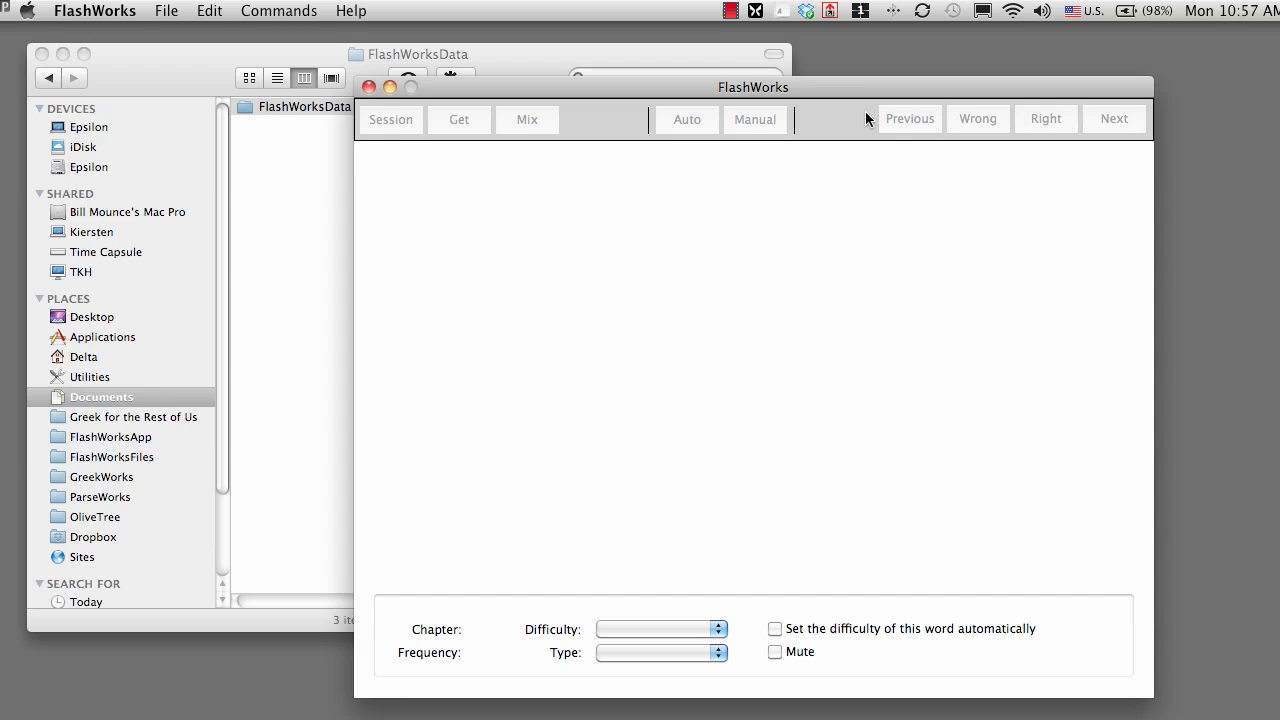
{"action": "left_click_drag", "start_coordinate": [859, 89], "coordinate": [771, 84]}
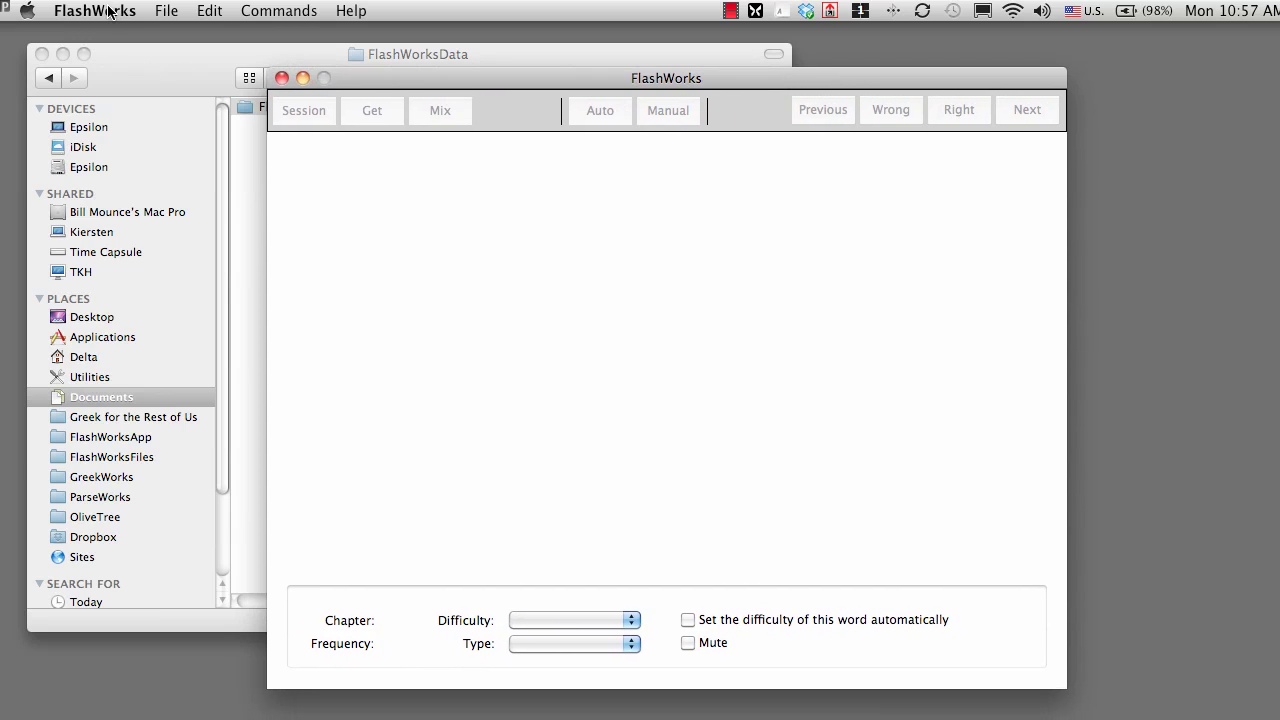
Set up Import text file to include GK number, sound file, counter, difficulty and Set difficulty, with Greek as language
{"action": "left_click", "coordinate": [165, 11]}
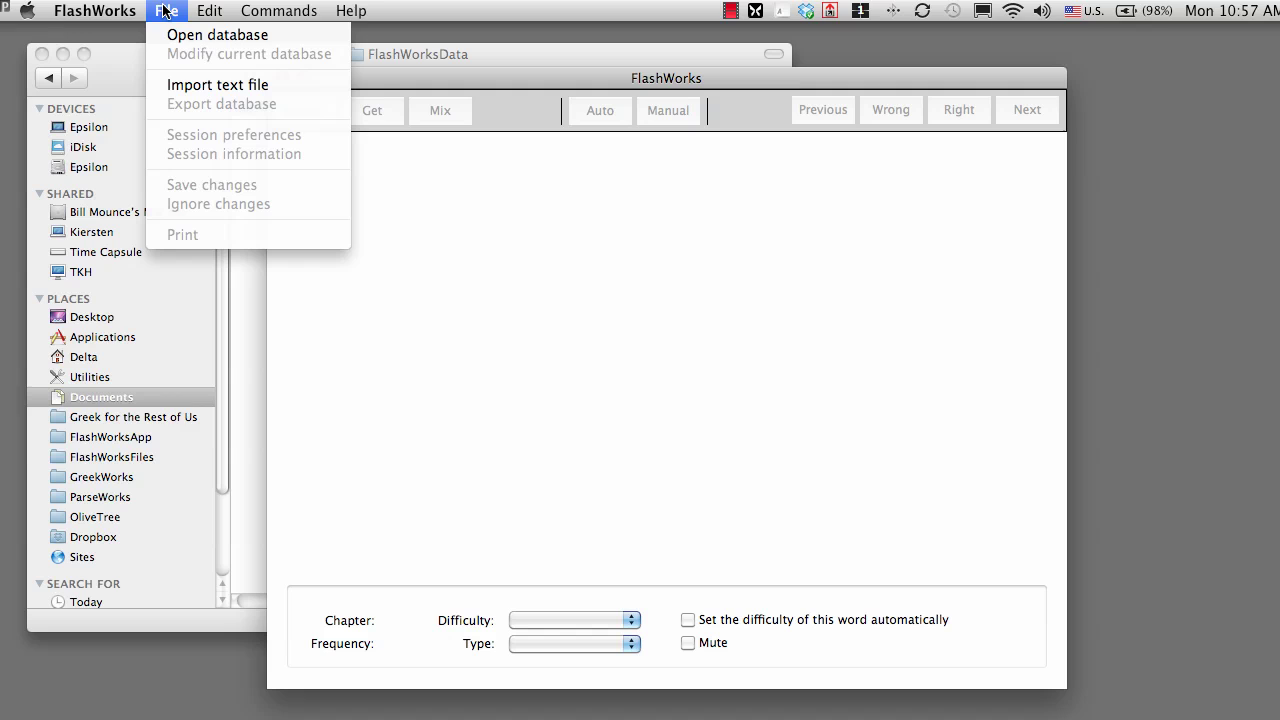
{"action": "left_click", "coordinate": [188, 86]}
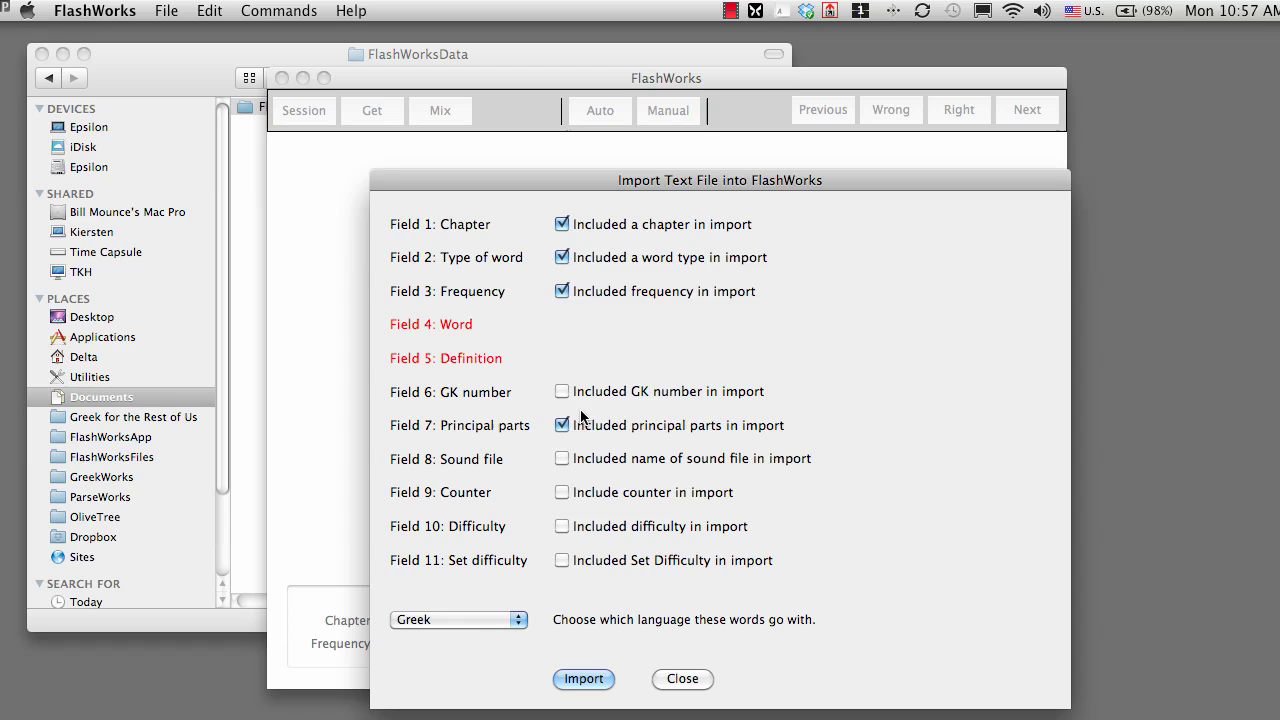
{"action": "left_click", "coordinate": [562, 391]}
{"action": "left_click", "coordinate": [562, 458]}
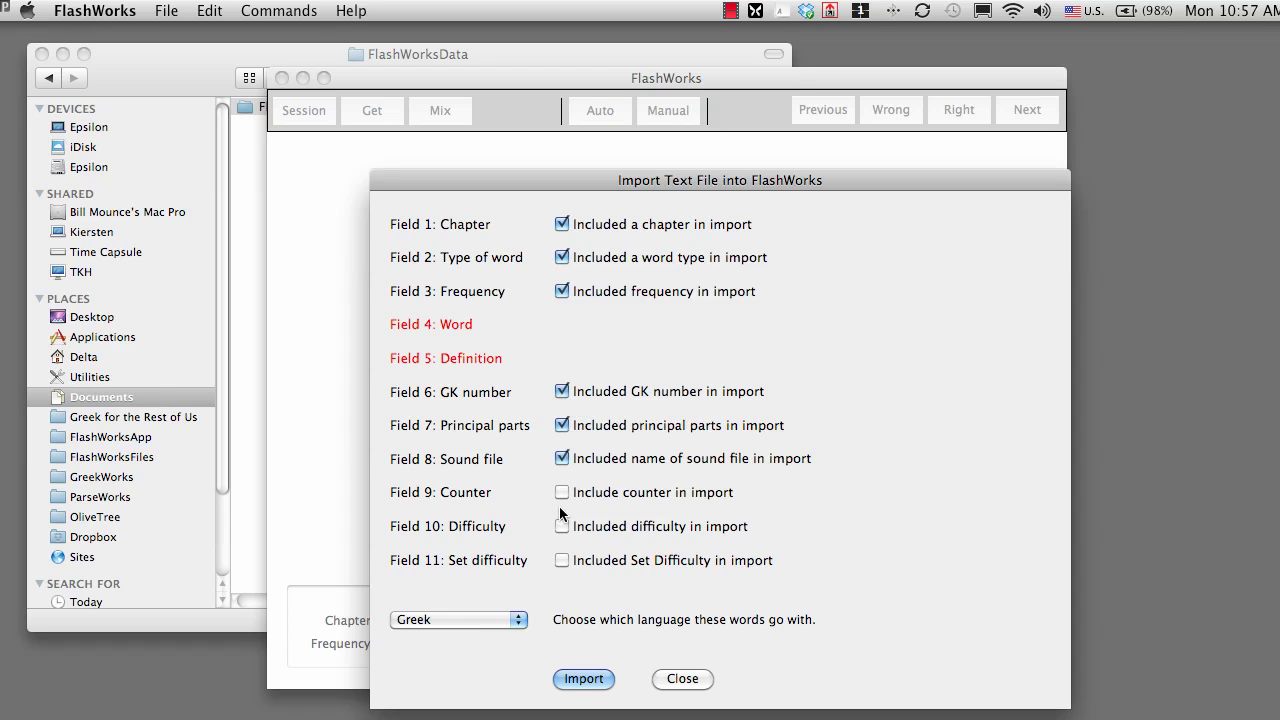
{"action": "left_click", "coordinate": [562, 492]}
{"action": "left_click", "coordinate": [562, 526]}
{"action": "left_click", "coordinate": [562, 561]}
{"action": "left_click", "coordinate": [500, 622]}
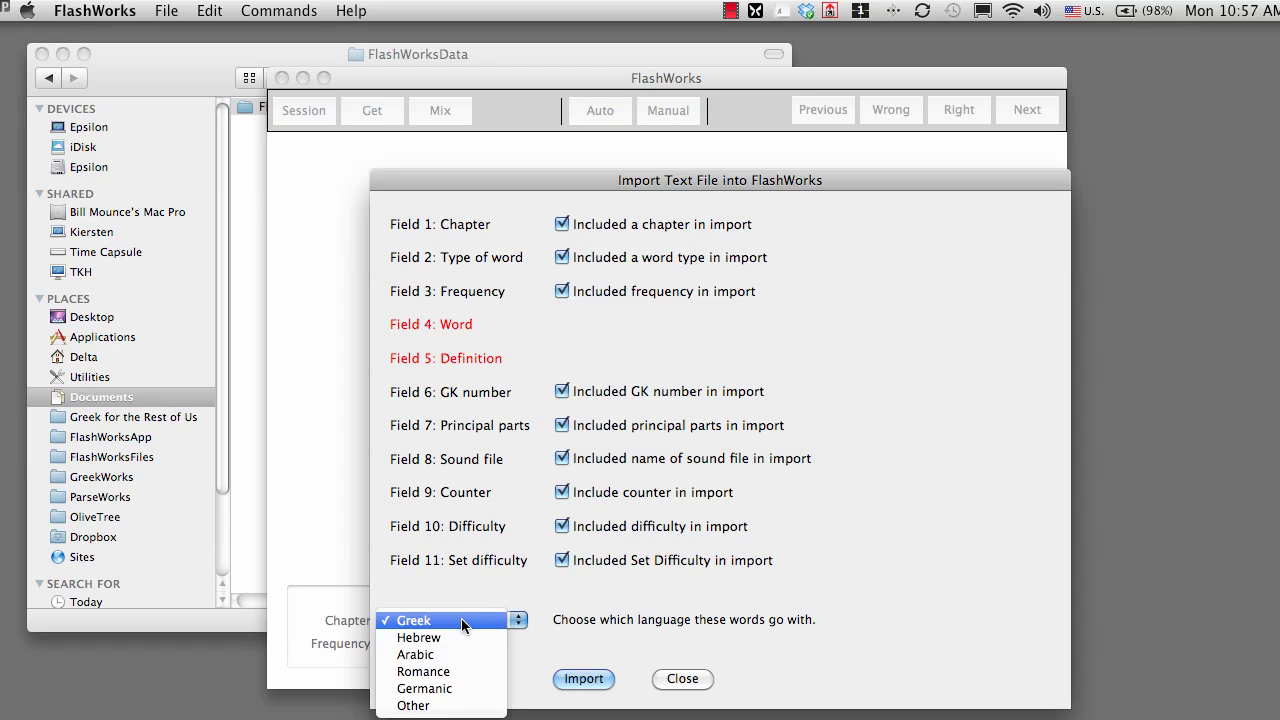
{"action": "left_click", "coordinate": [462, 621]}
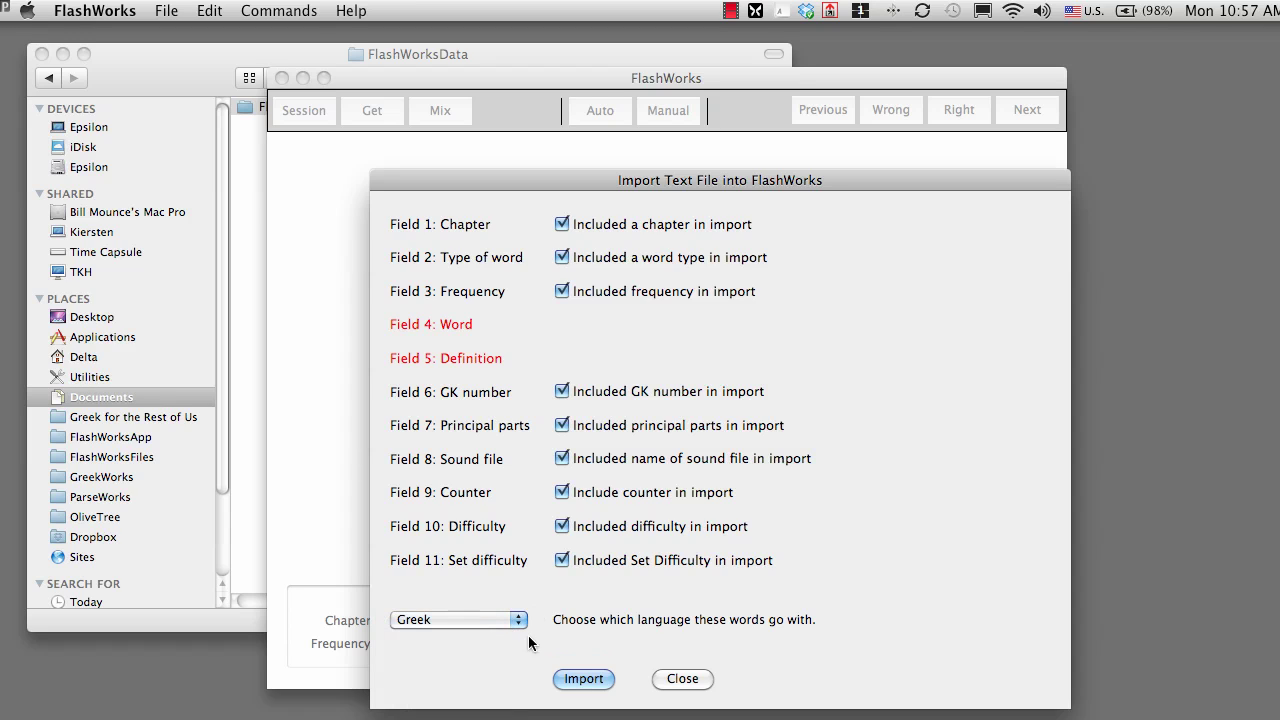
Run the import and move and enlarge the Save dialog to show more folders
{"action": "left_click", "coordinate": [584, 679]}
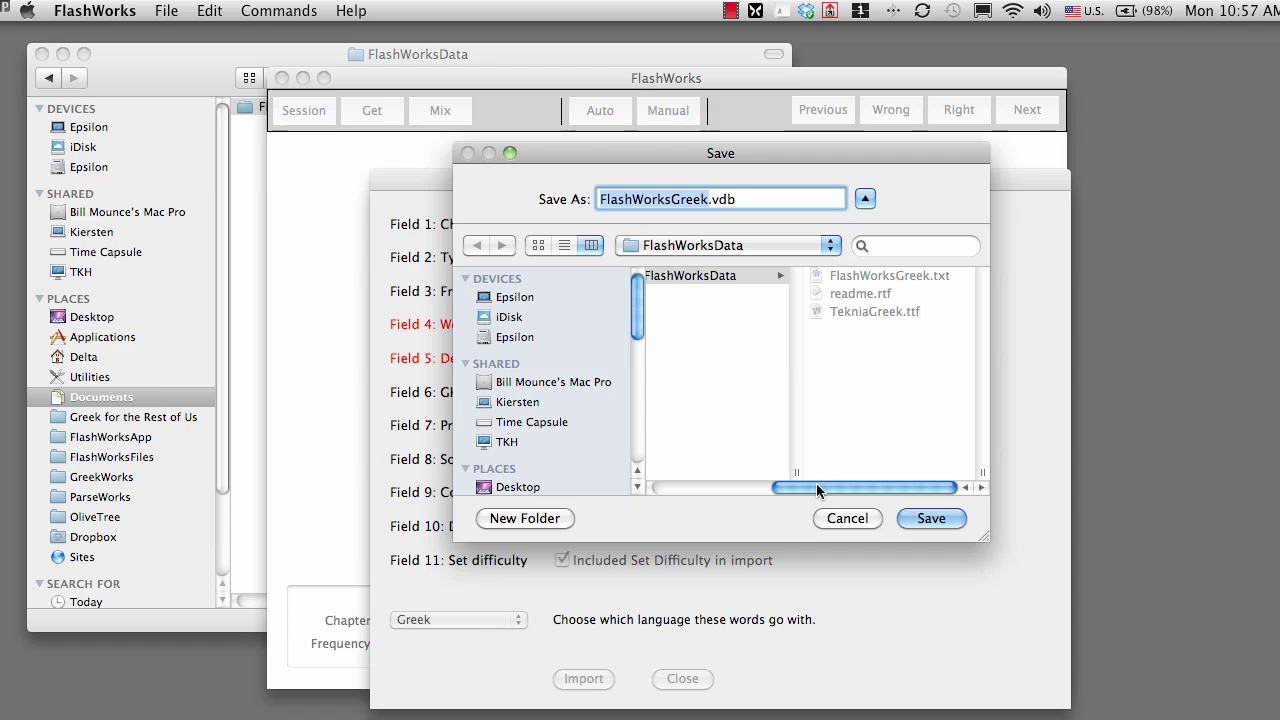
{"action": "scroll", "coordinate": [816, 483], "scroll_direction": "left", "scroll_amount": 3}
{"action": "left_click_drag", "start_coordinate": [813, 483], "coordinate": [742, 483]}
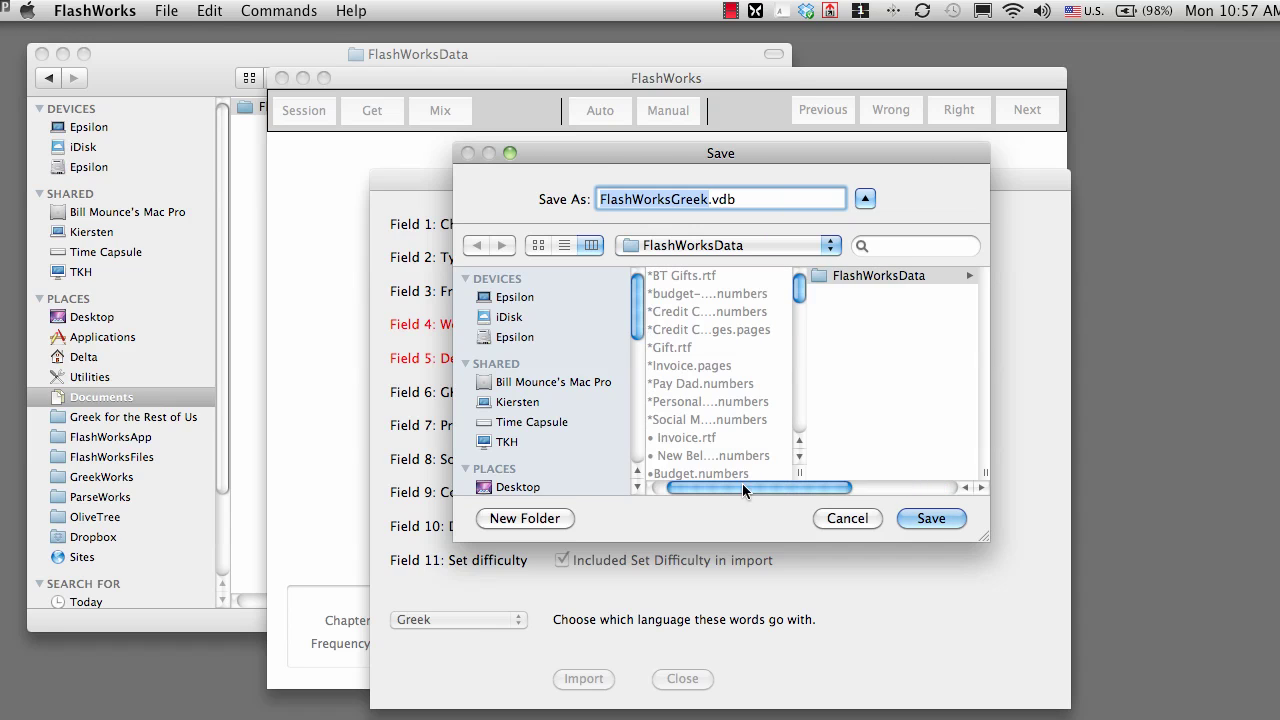
{"action": "left_click_drag", "start_coordinate": [746, 155], "coordinate": [624, 146]}
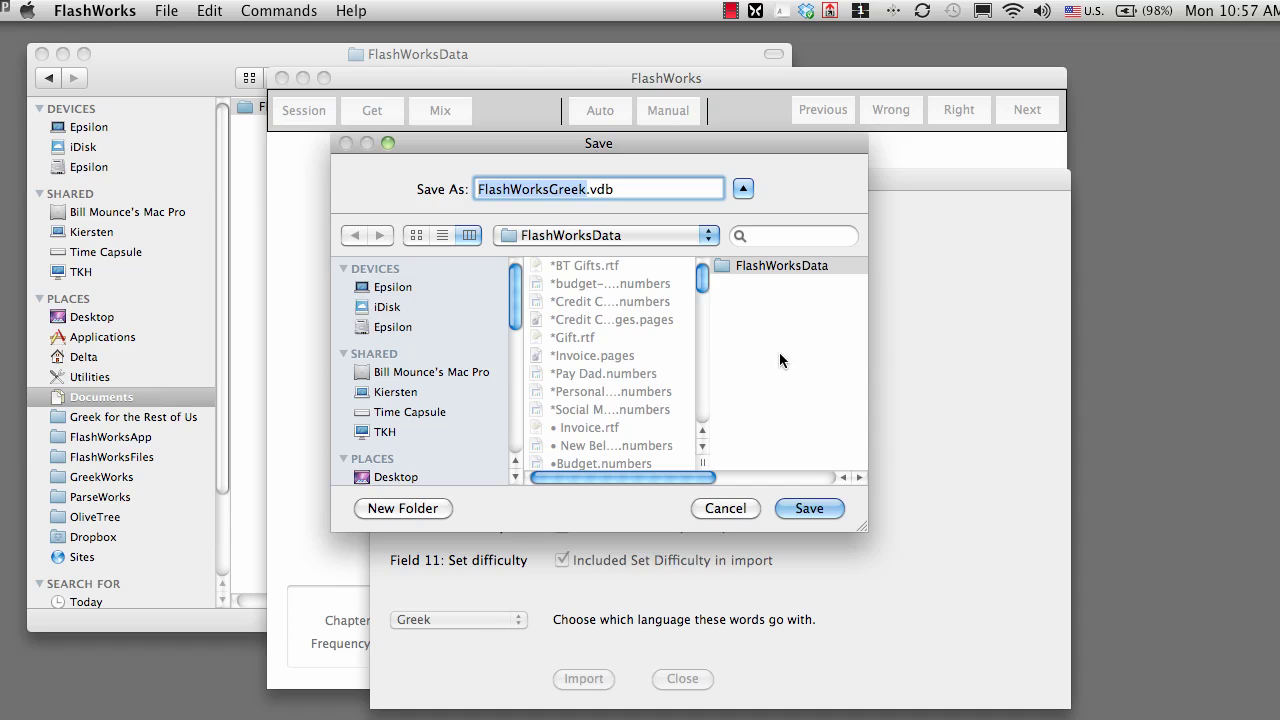
{"action": "left_click_drag", "start_coordinate": [860, 529], "coordinate": [1064, 647]}
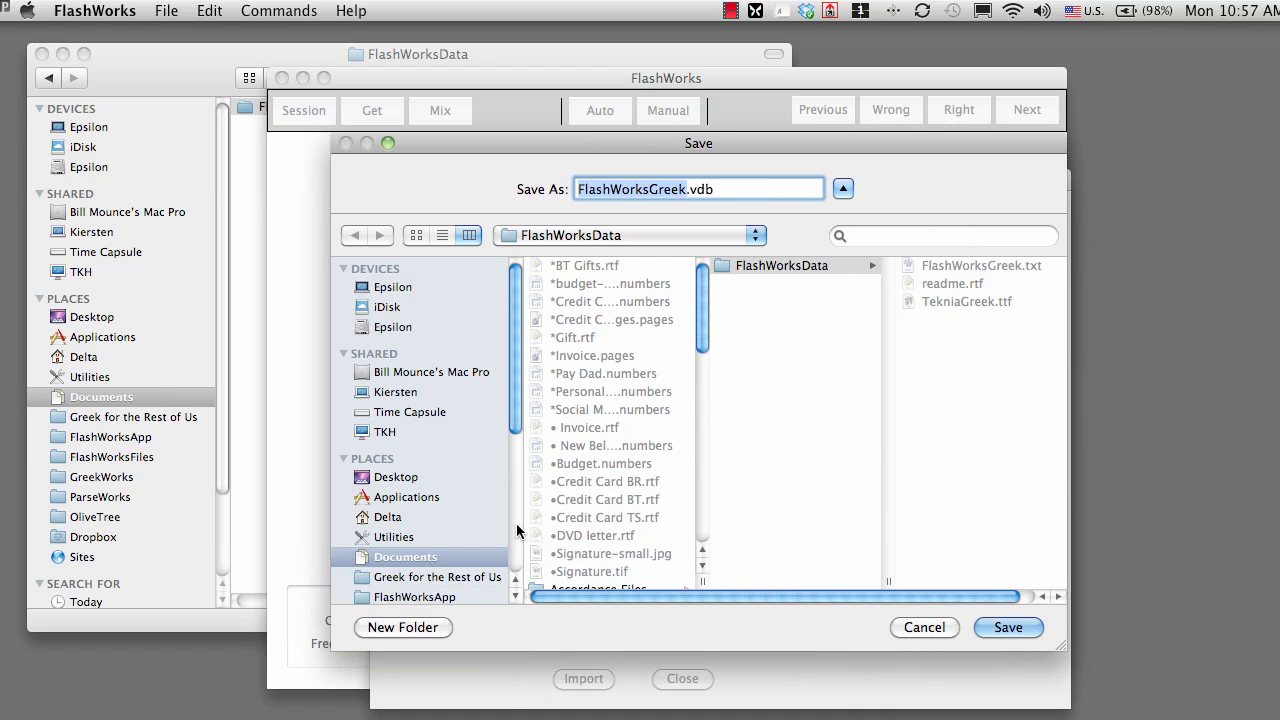
Browse into the Teknia folder inside Applications
{"action": "left_click", "coordinate": [381, 500]}
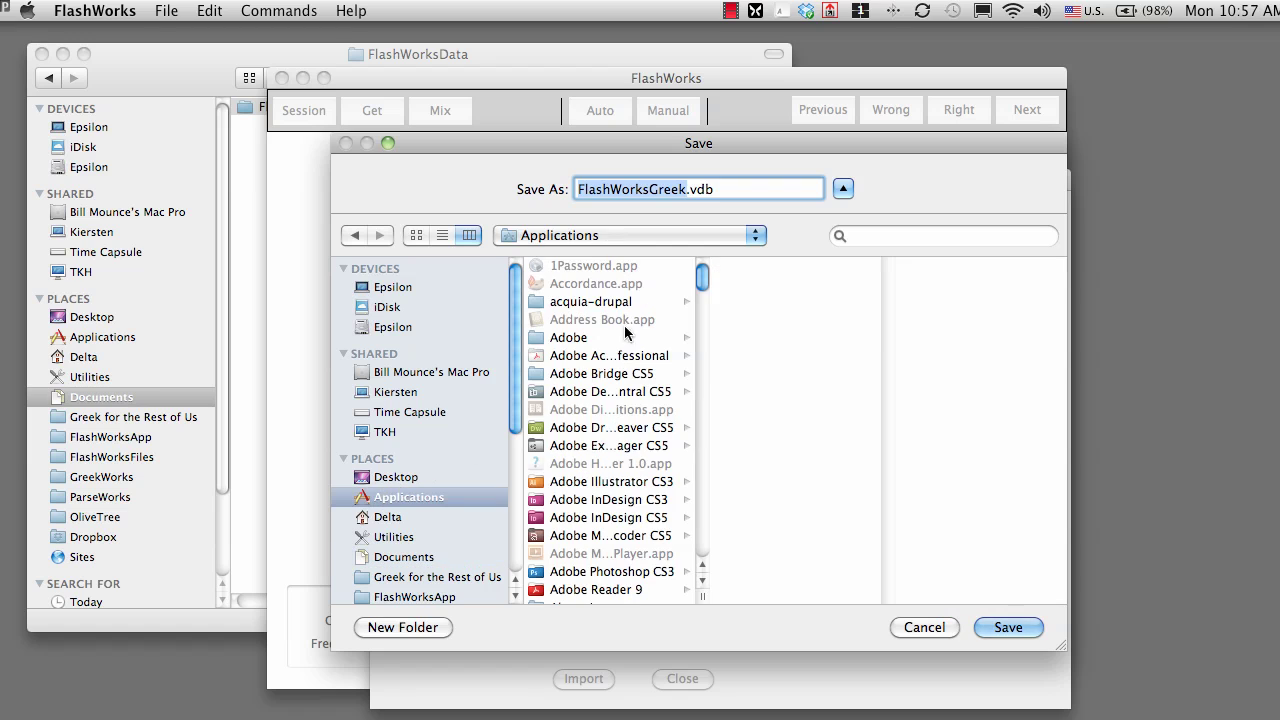
{"action": "left_click", "coordinate": [703, 384]}
{"action": "left_click_drag", "start_coordinate": [703, 384], "coordinate": [703, 585]}
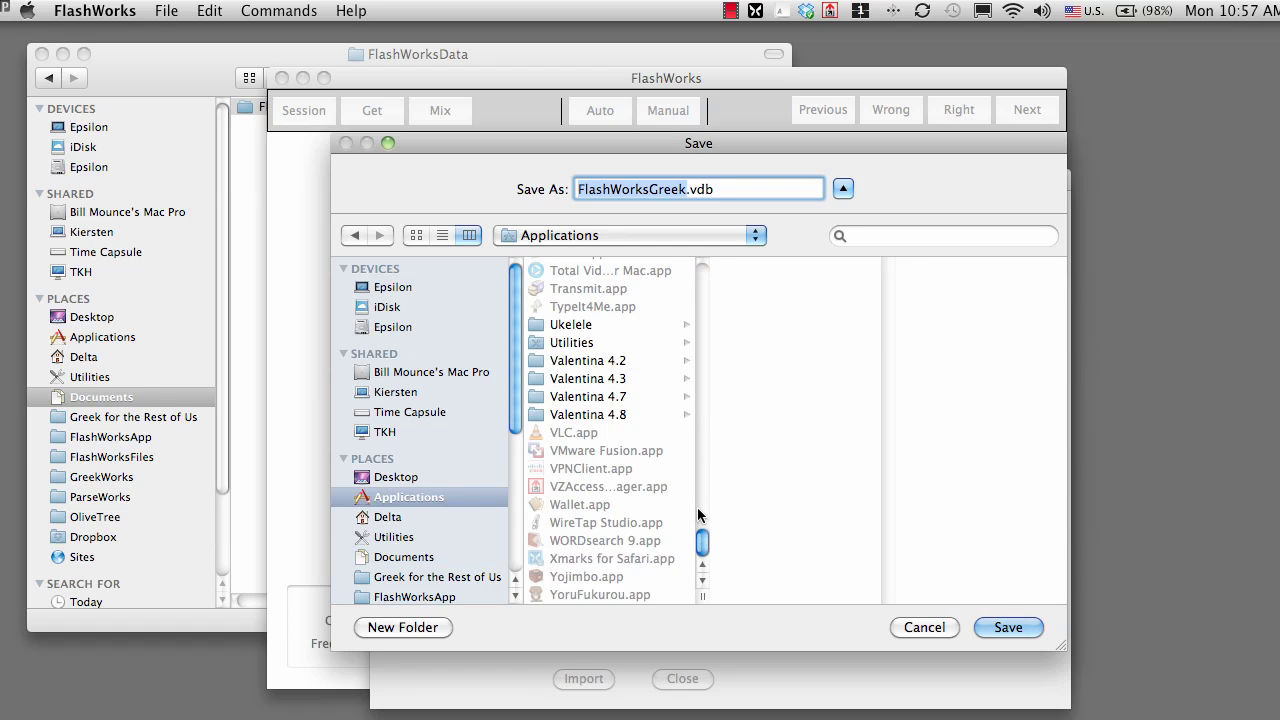
{"action": "scroll", "coordinate": [580, 330], "scroll_direction": "up", "scroll_amount": 3}
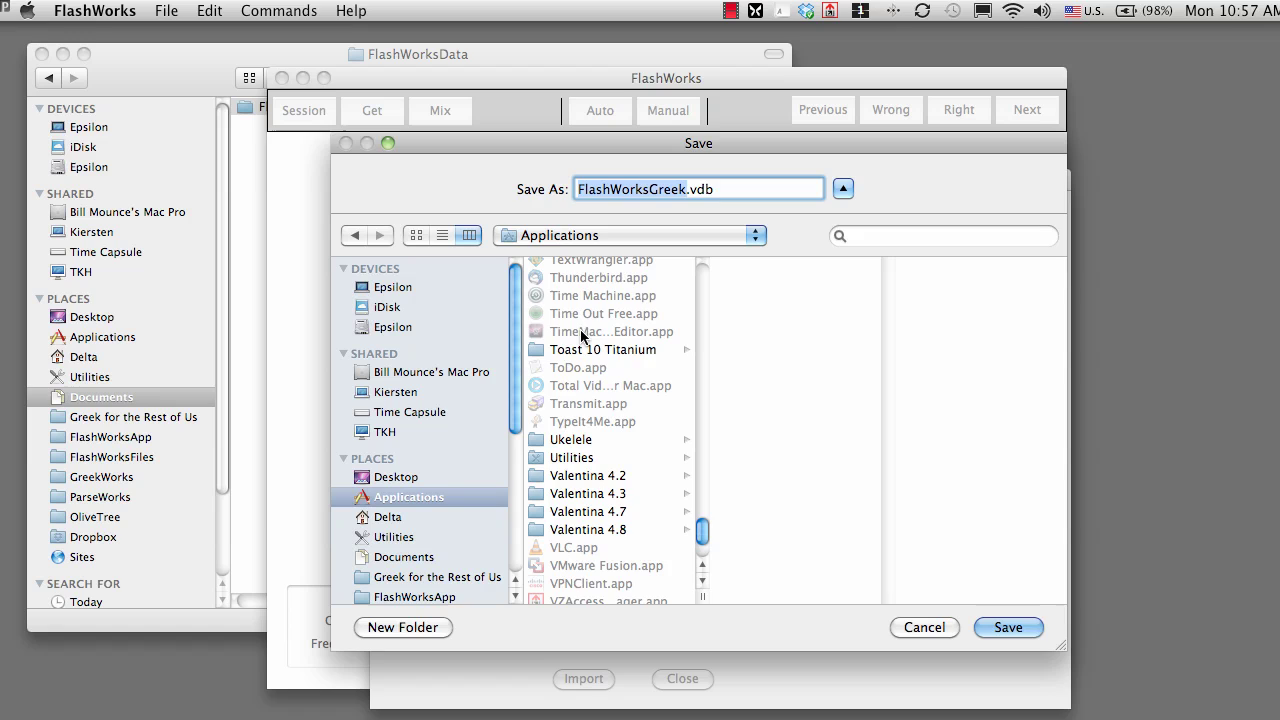
{"action": "scroll", "coordinate": [581, 338], "scroll_direction": "up", "scroll_amount": 2}
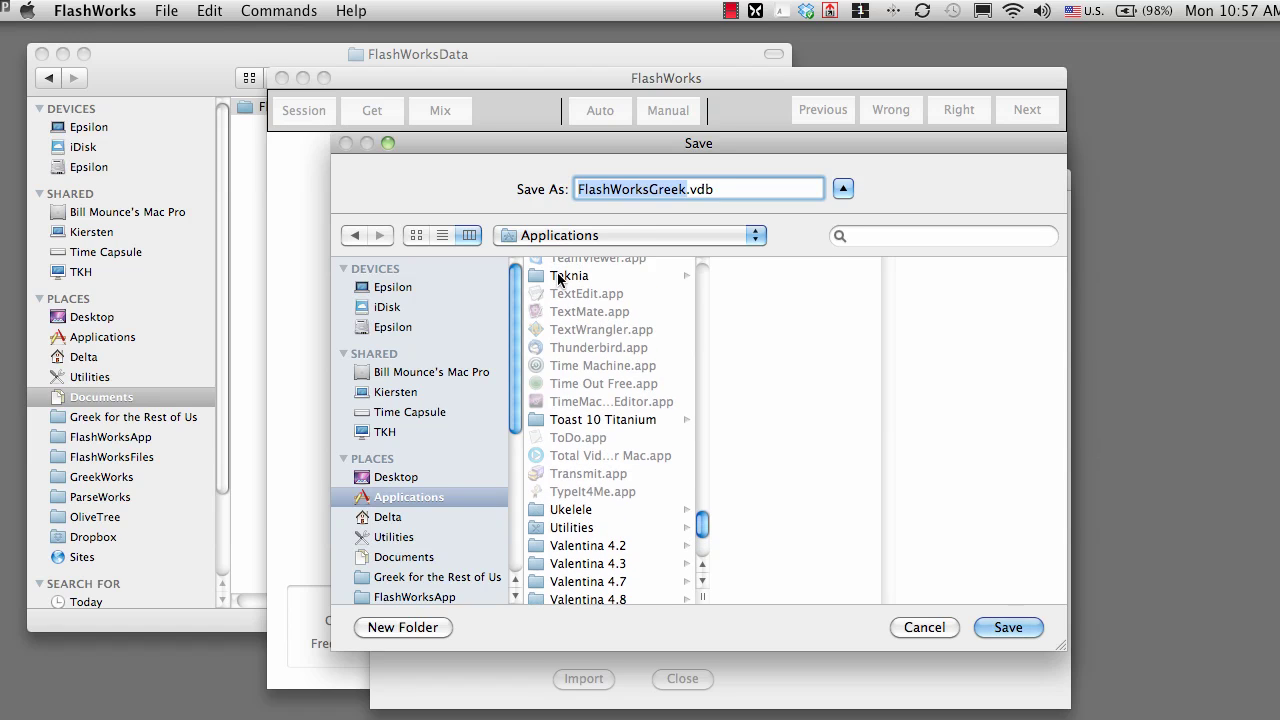
{"action": "left_click", "coordinate": [558, 278]}
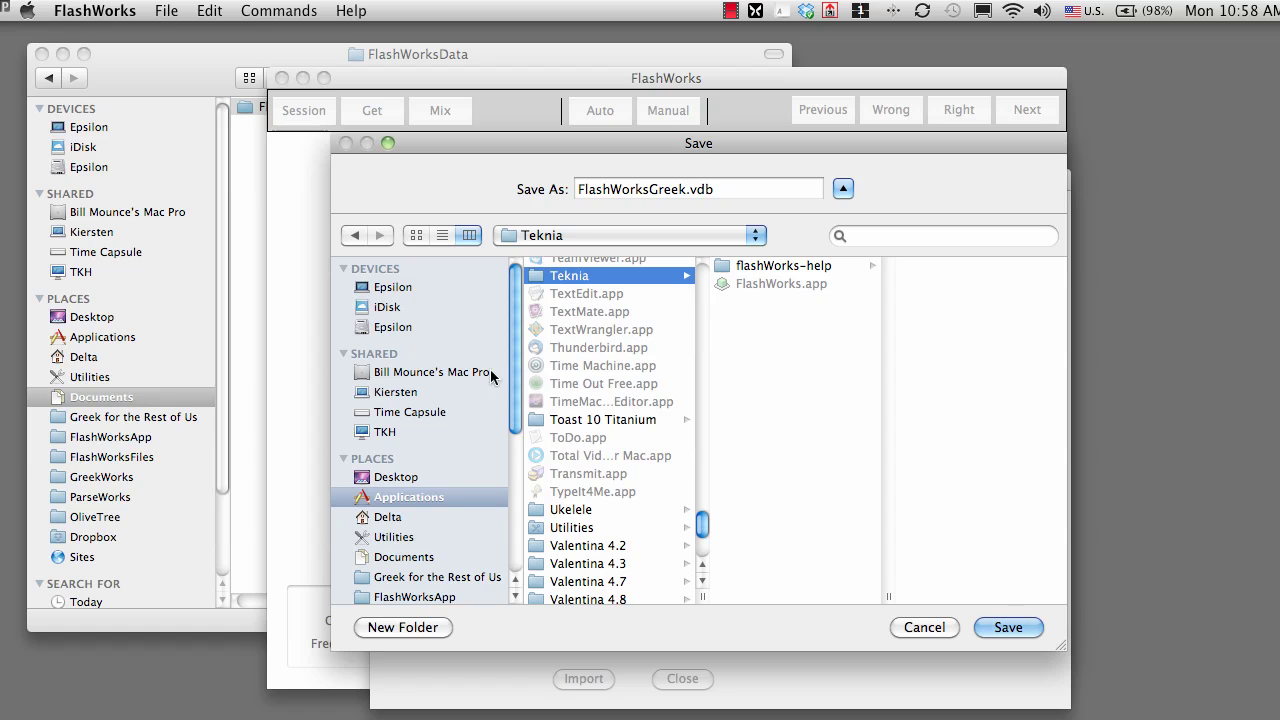
Choose Documents > Teknia > FlashWorksData as the location and keep the name FlashWorksGreek.vdb
{"action": "left_click", "coordinate": [446, 557]}
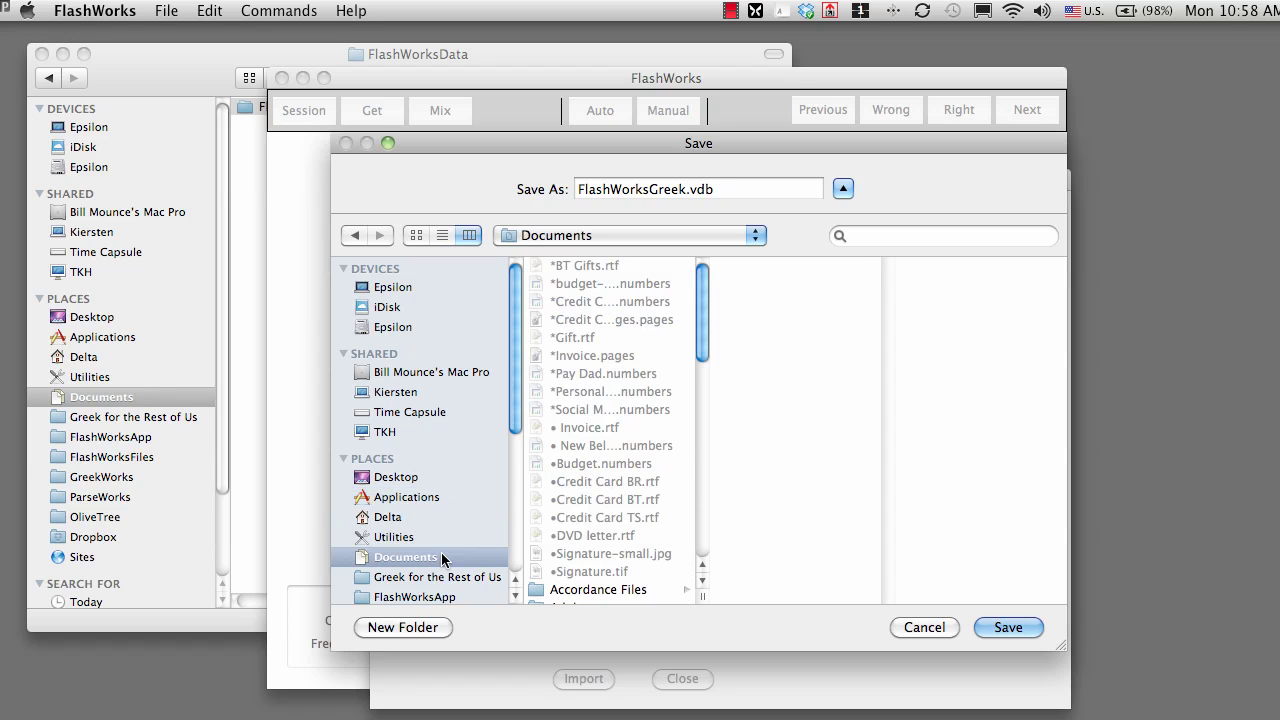
{"action": "scroll", "coordinate": [590, 425], "scroll_direction": "down", "scroll_amount": 2}
{"action": "scroll", "coordinate": [590, 425], "scroll_direction": "down", "scroll_amount": 10}
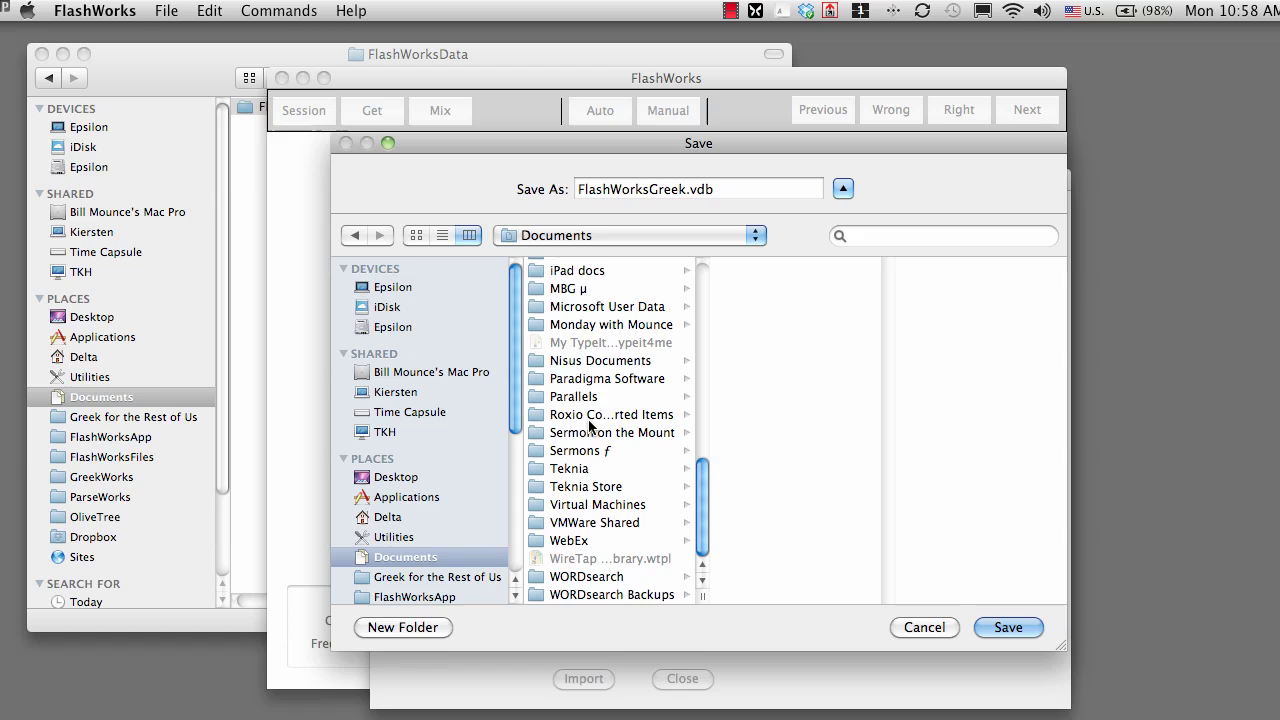
{"action": "left_click", "coordinate": [573, 470]}
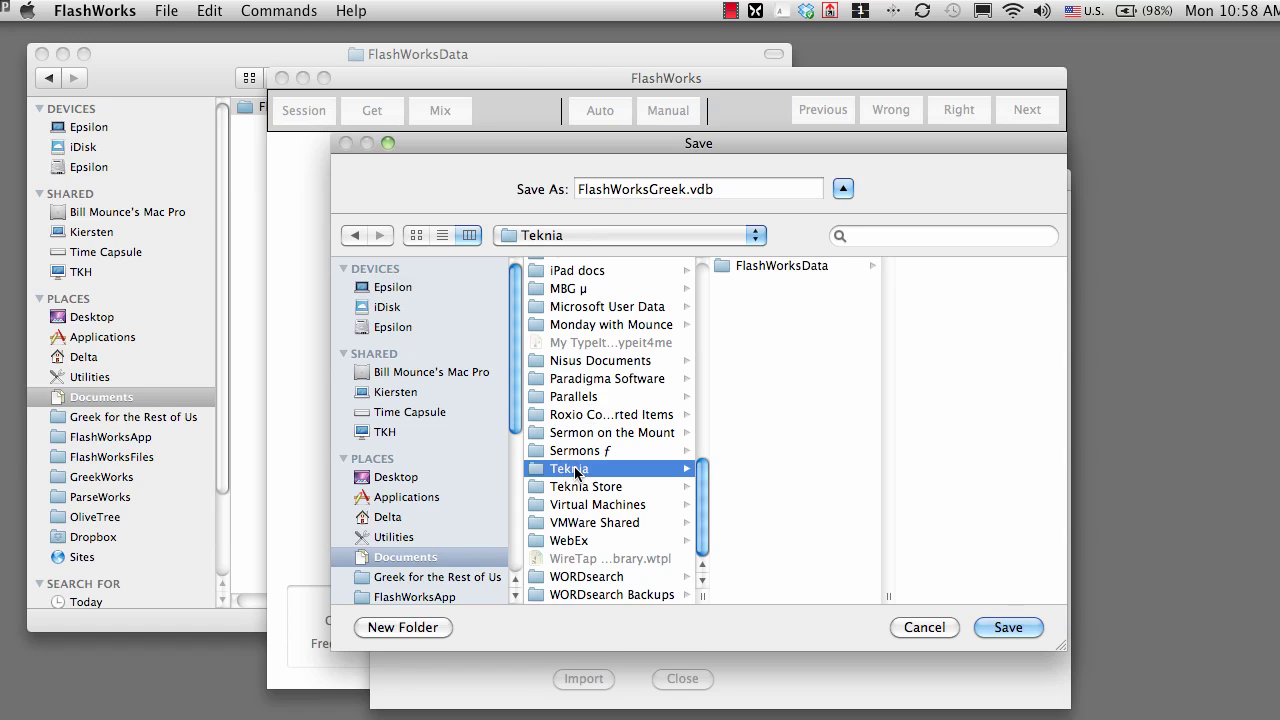
{"action": "left_click", "coordinate": [770, 265]}
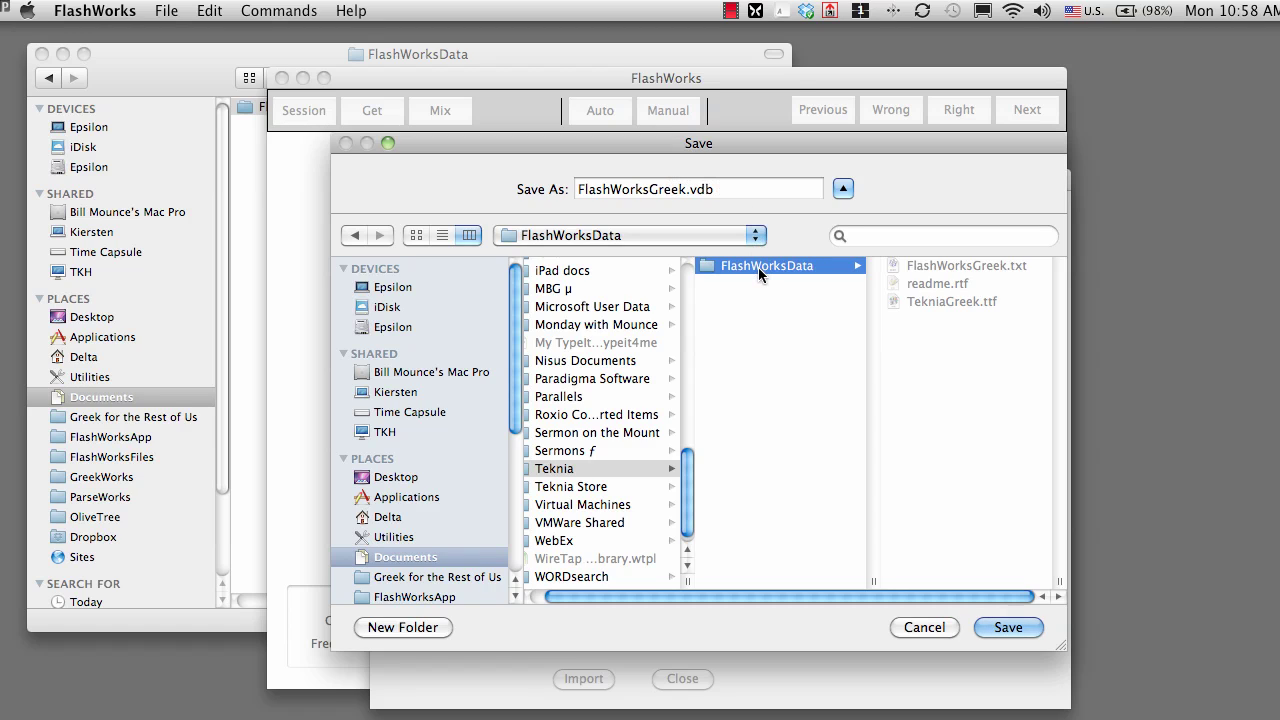
{"action": "left_click", "coordinate": [729, 189]}
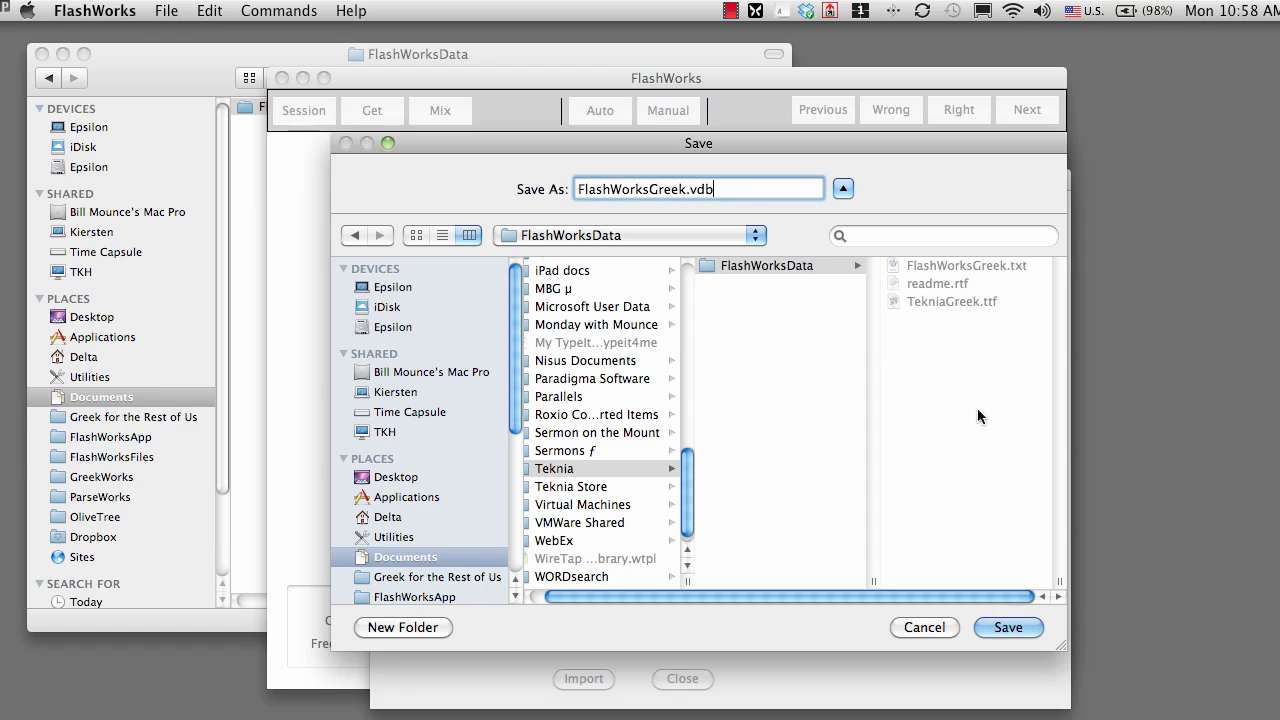
Save the database, then import FlashWorksGreek.txt, entering 1146 words
{"action": "left_click", "coordinate": [1009, 627]}
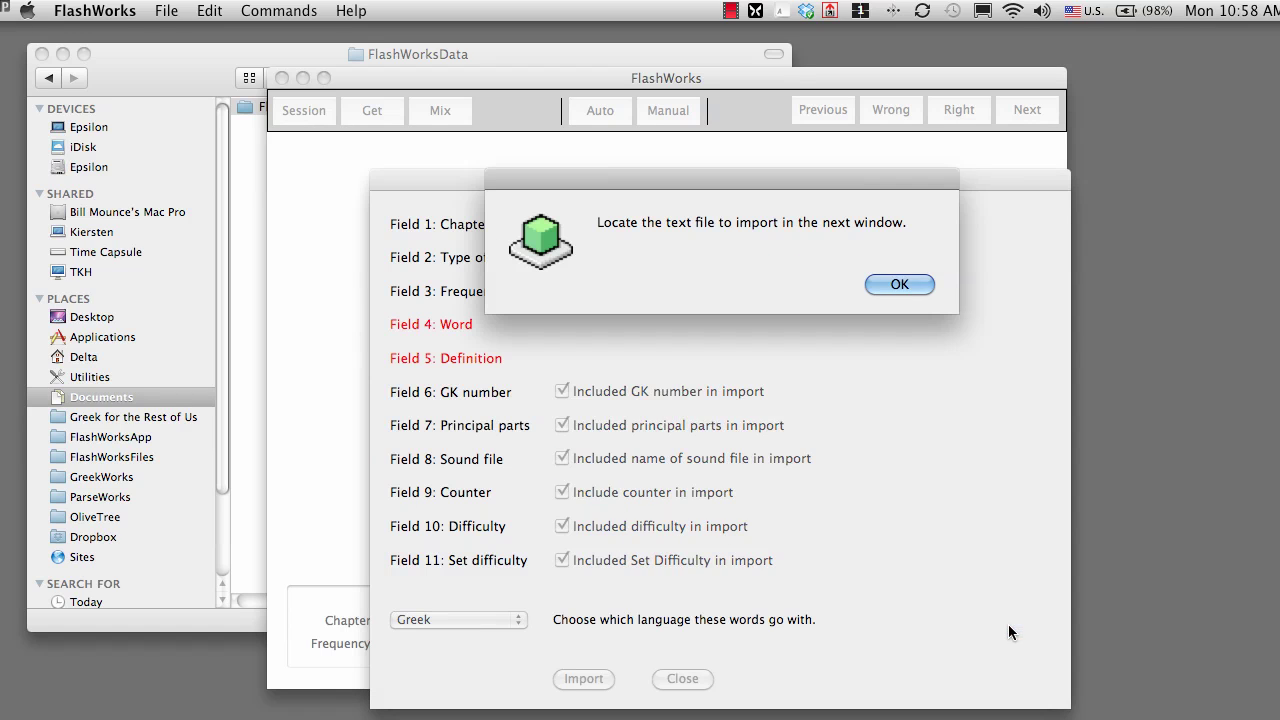
{"action": "left_click", "coordinate": [903, 285]}
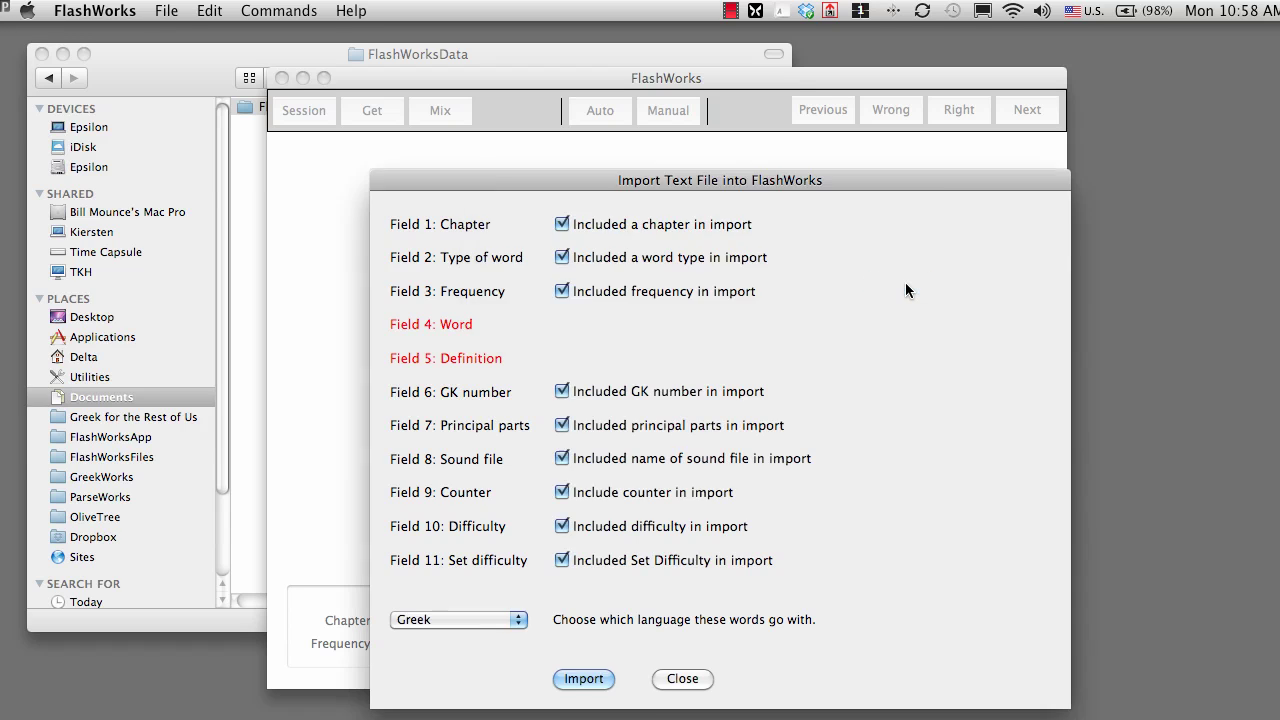
{"action": "left_click", "coordinate": [989, 246]}
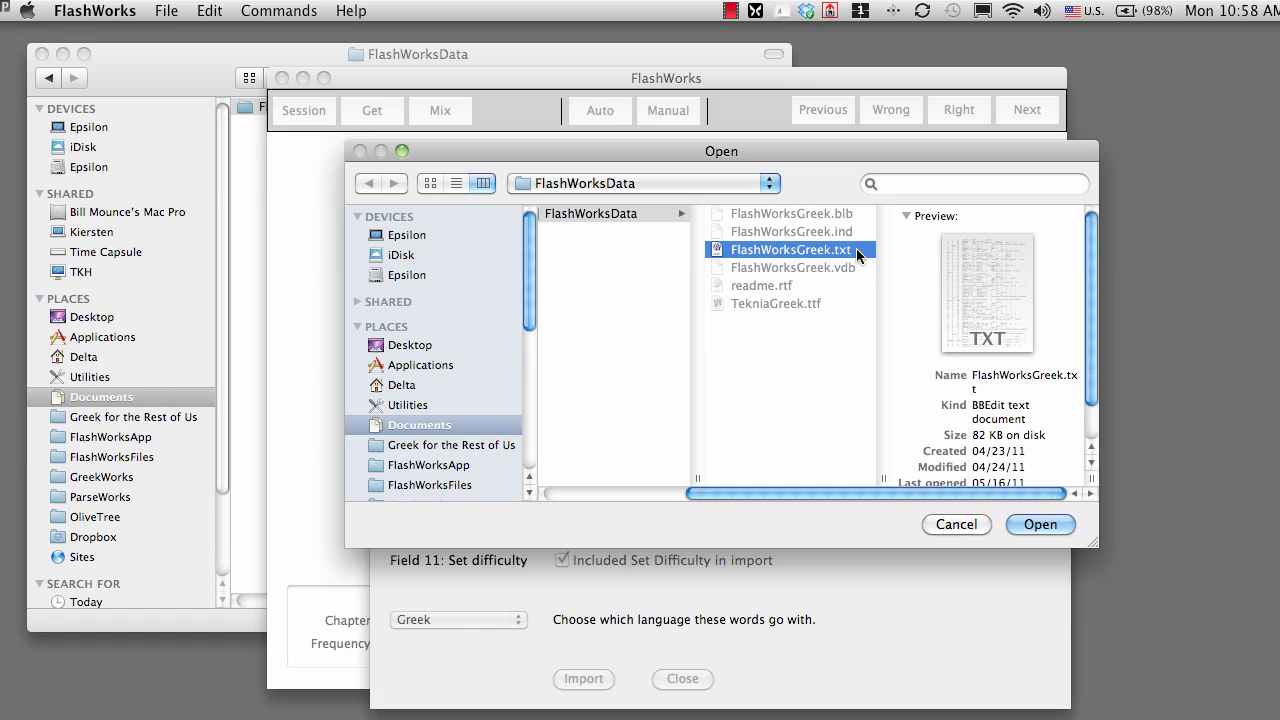
{"action": "left_click", "coordinate": [1049, 521]}
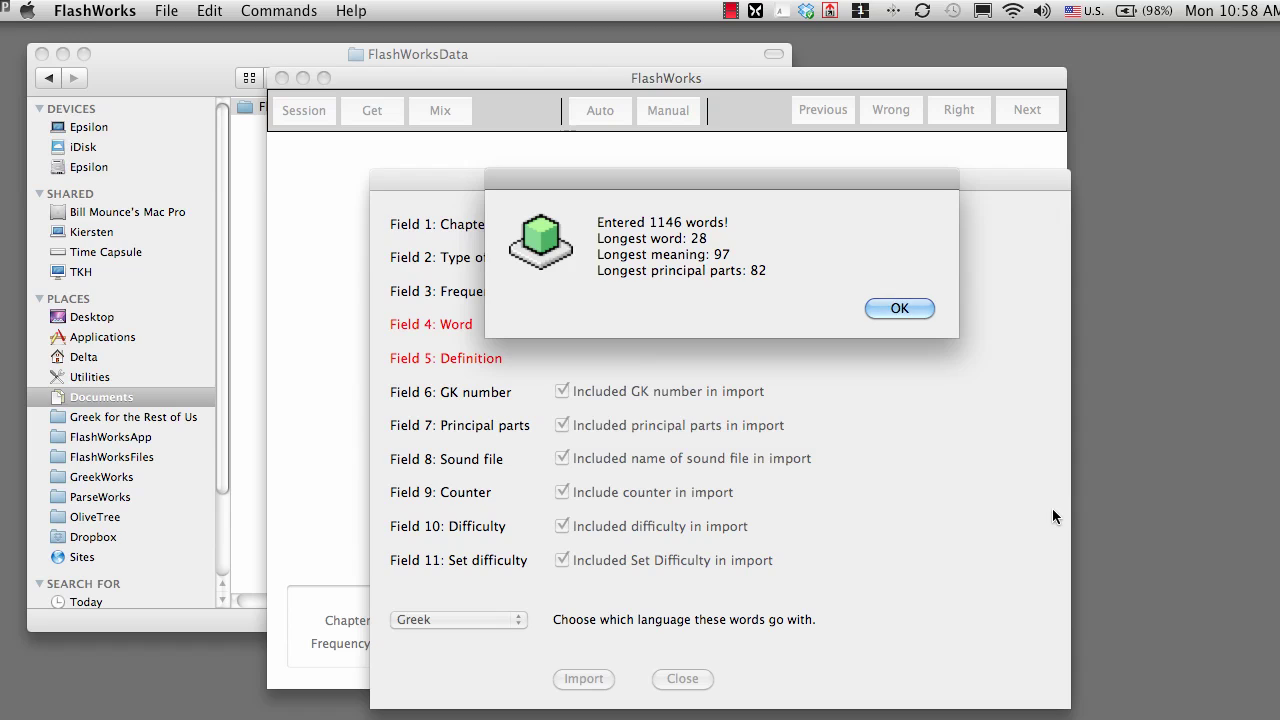
{"action": "left_click", "coordinate": [912, 307]}
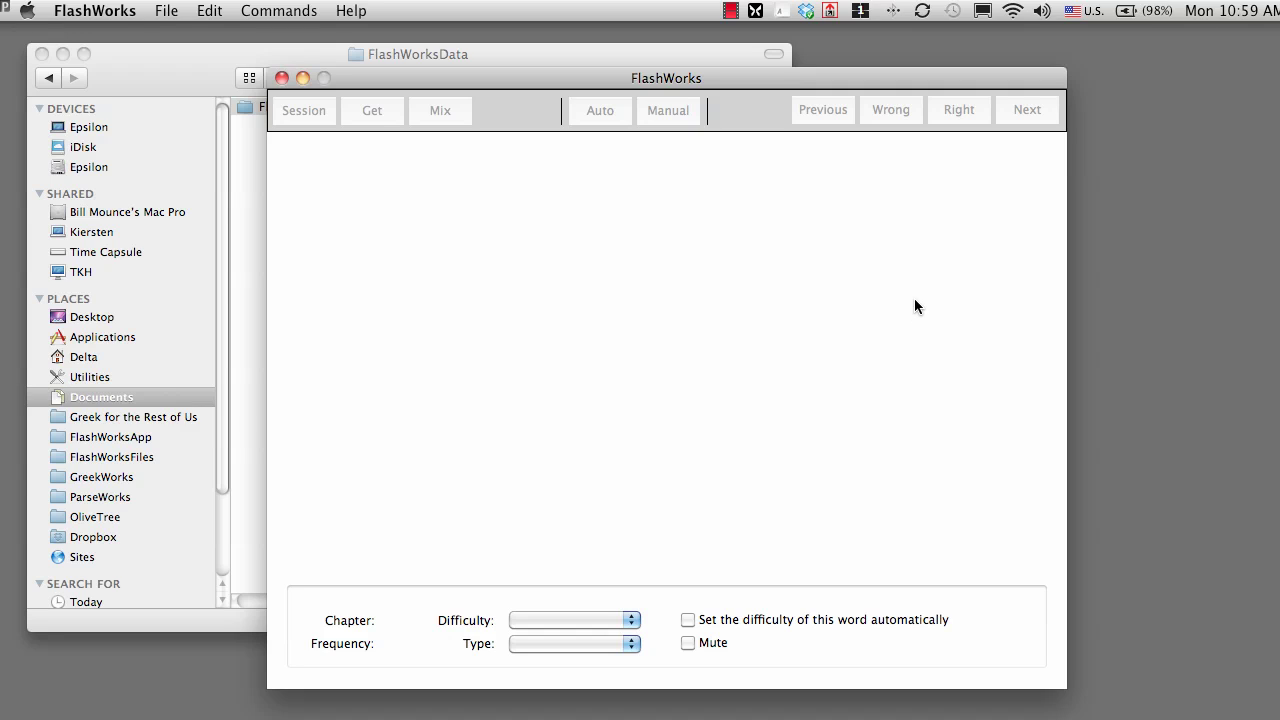
Open FlashWorksGreek.vdb from FlashWorksData, loading all 1146 words
{"action": "left_click", "coordinate": [166, 11]}
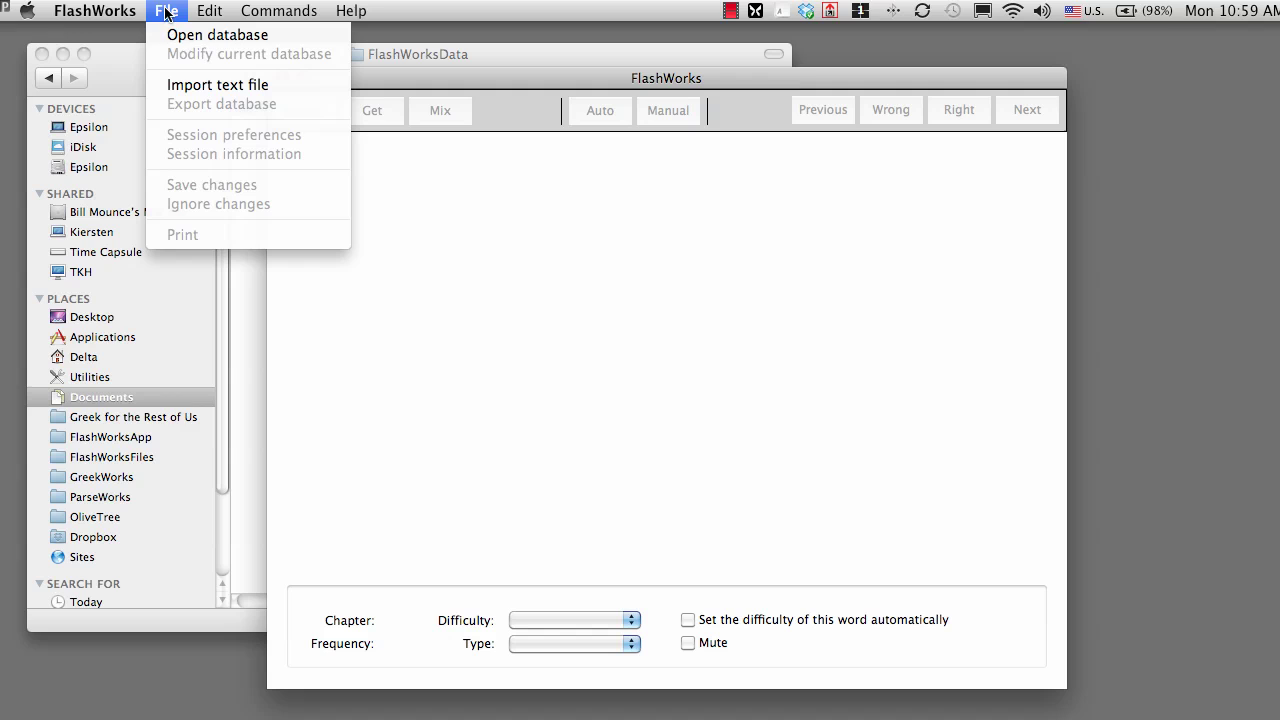
{"action": "left_click", "coordinate": [175, 37]}
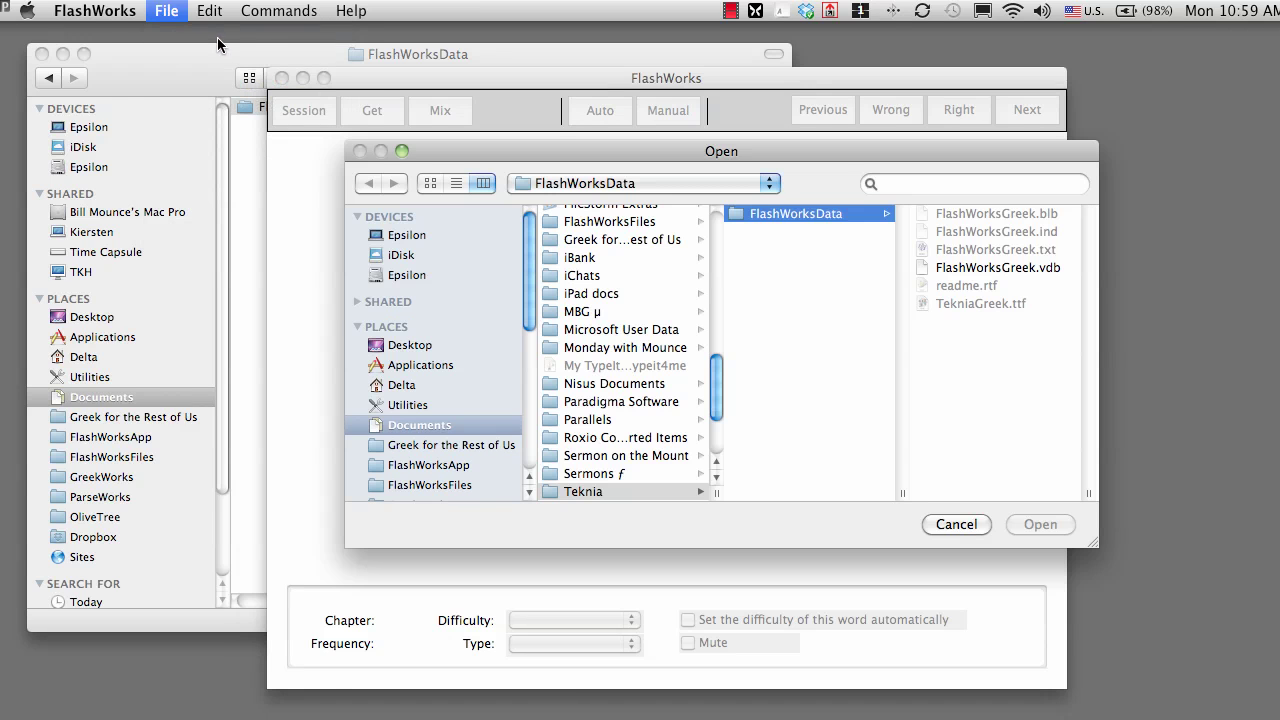
{"action": "left_click", "coordinate": [955, 268]}
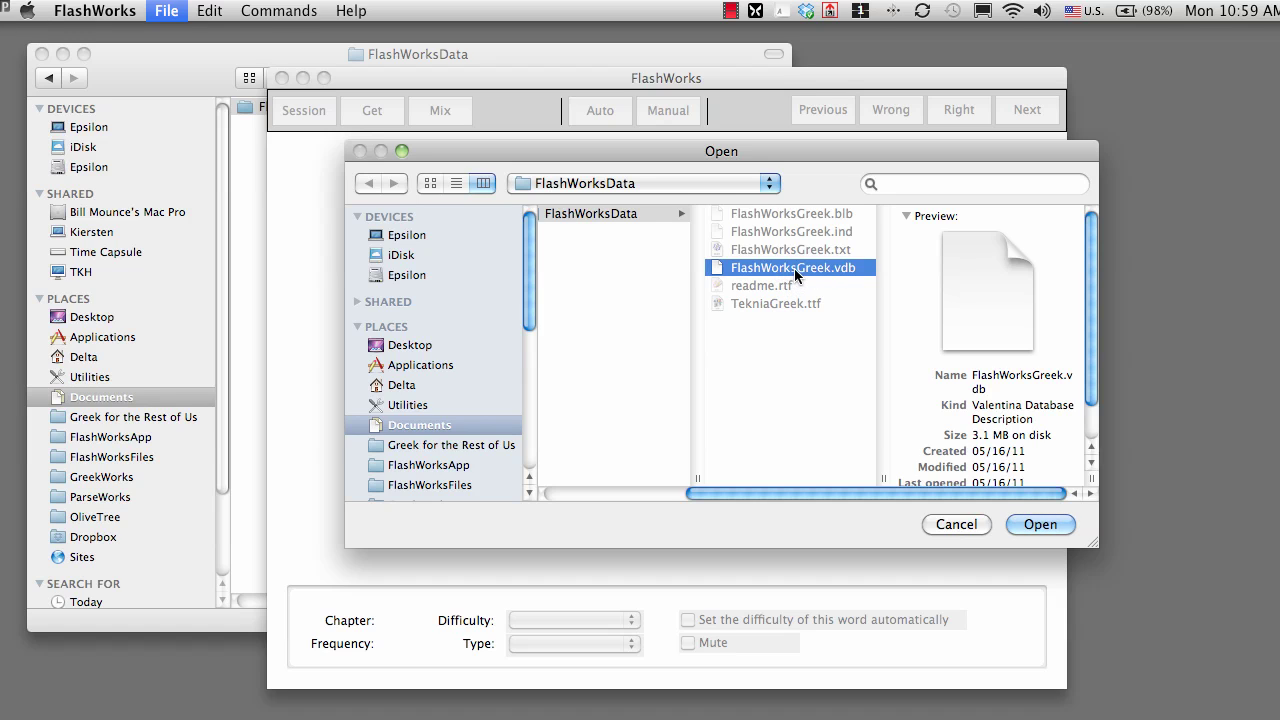
{"action": "left_click", "coordinate": [1031, 519]}
{"action": "left_click", "coordinate": [1050, 526]}
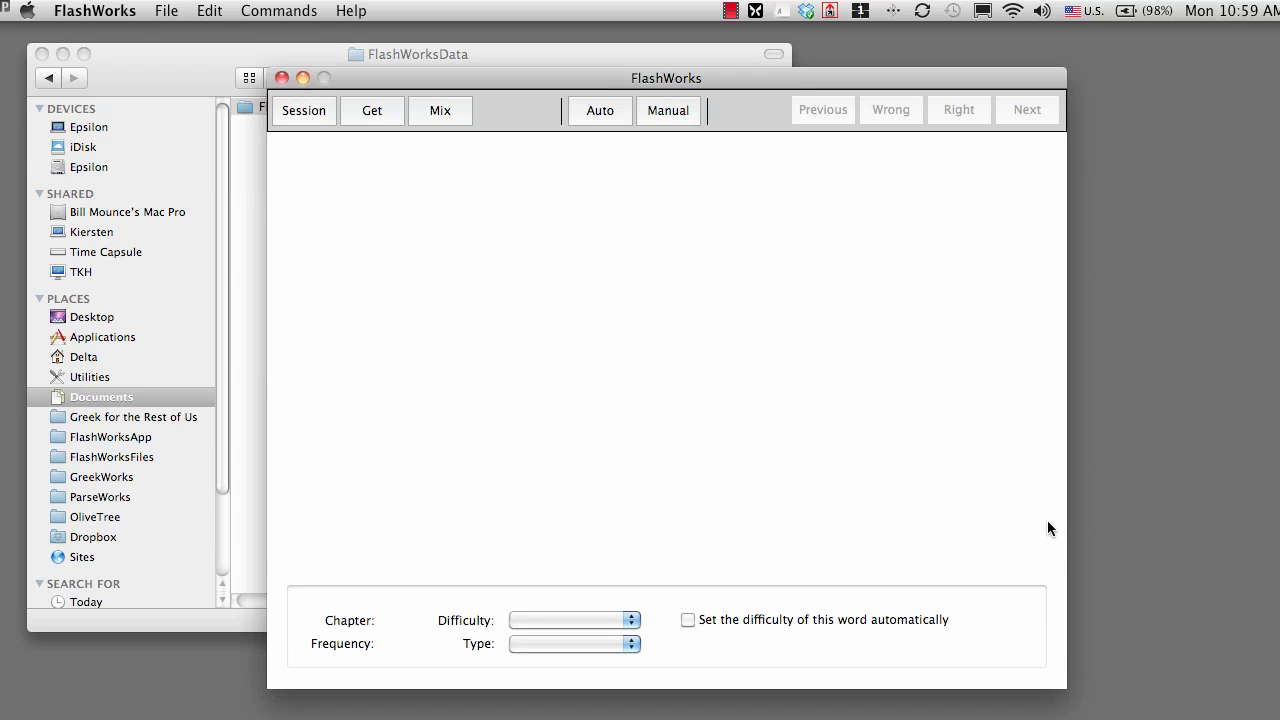
Shuffle the words and start a manual study session
{"action": "left_click", "coordinate": [445, 112]}
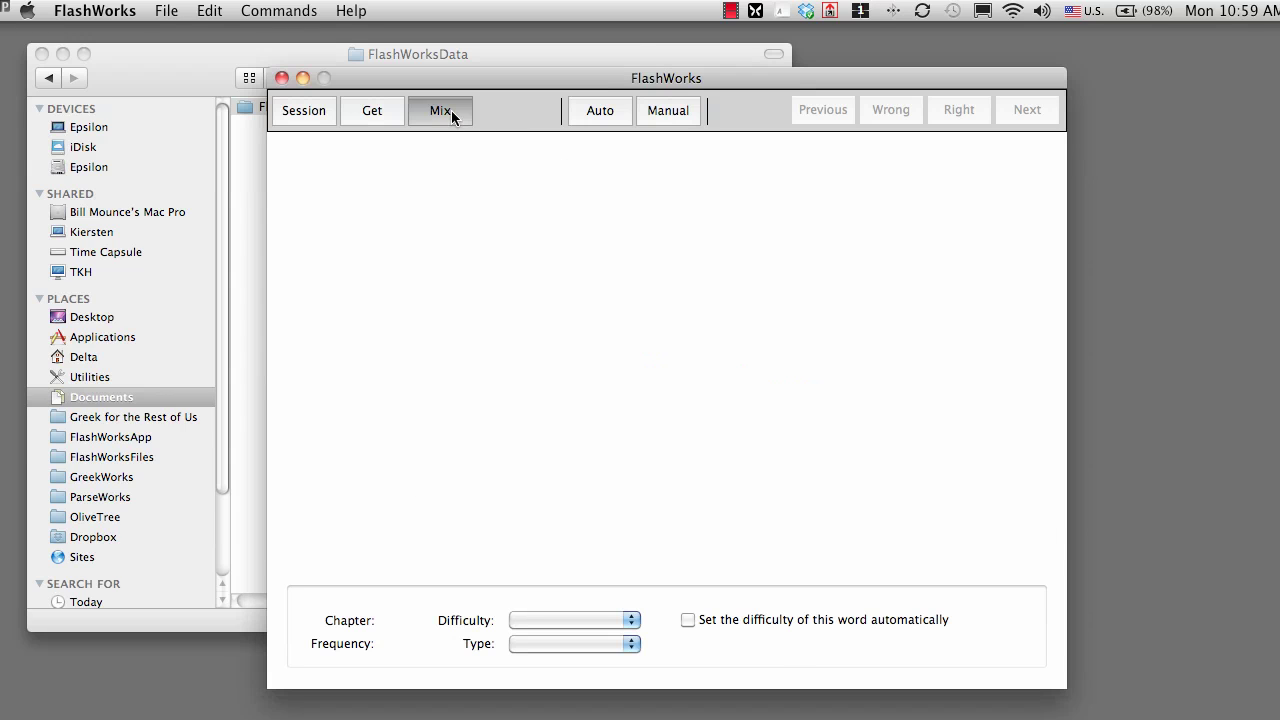
{"action": "left_click", "coordinate": [680, 375]}
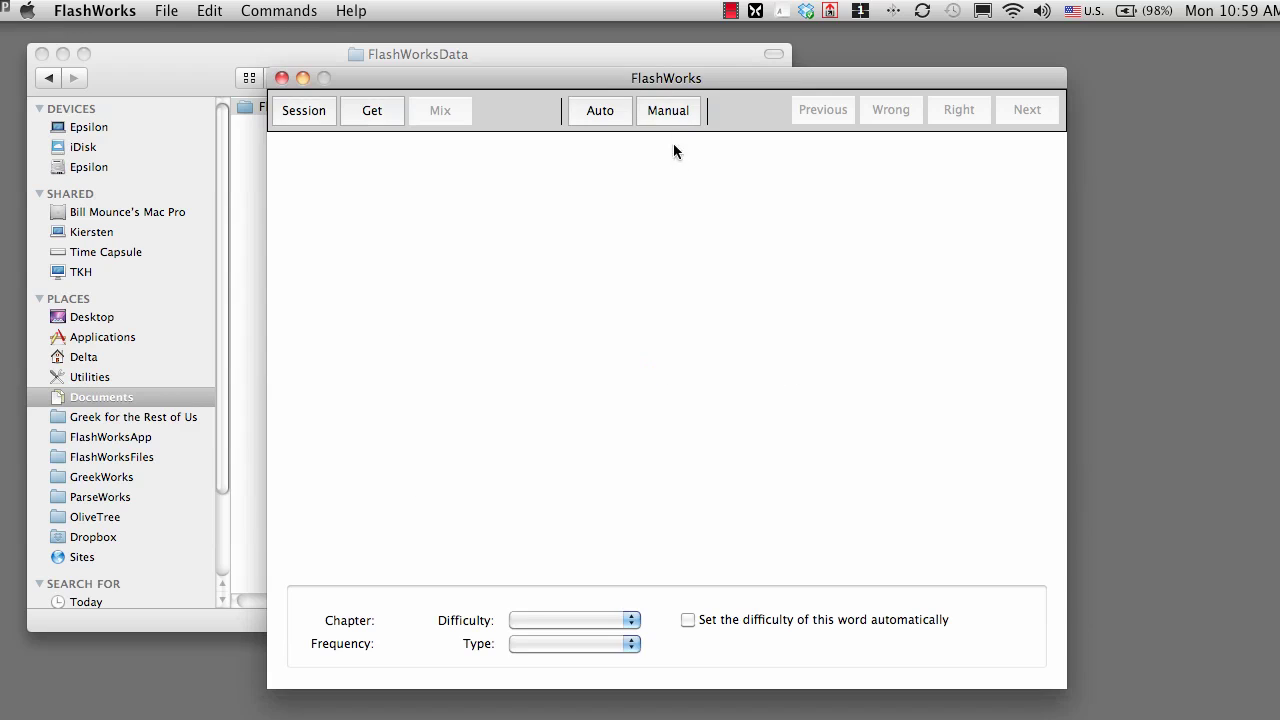
{"action": "left_click", "coordinate": [670, 110]}
{"action": "left_click", "coordinate": [796, 390]}
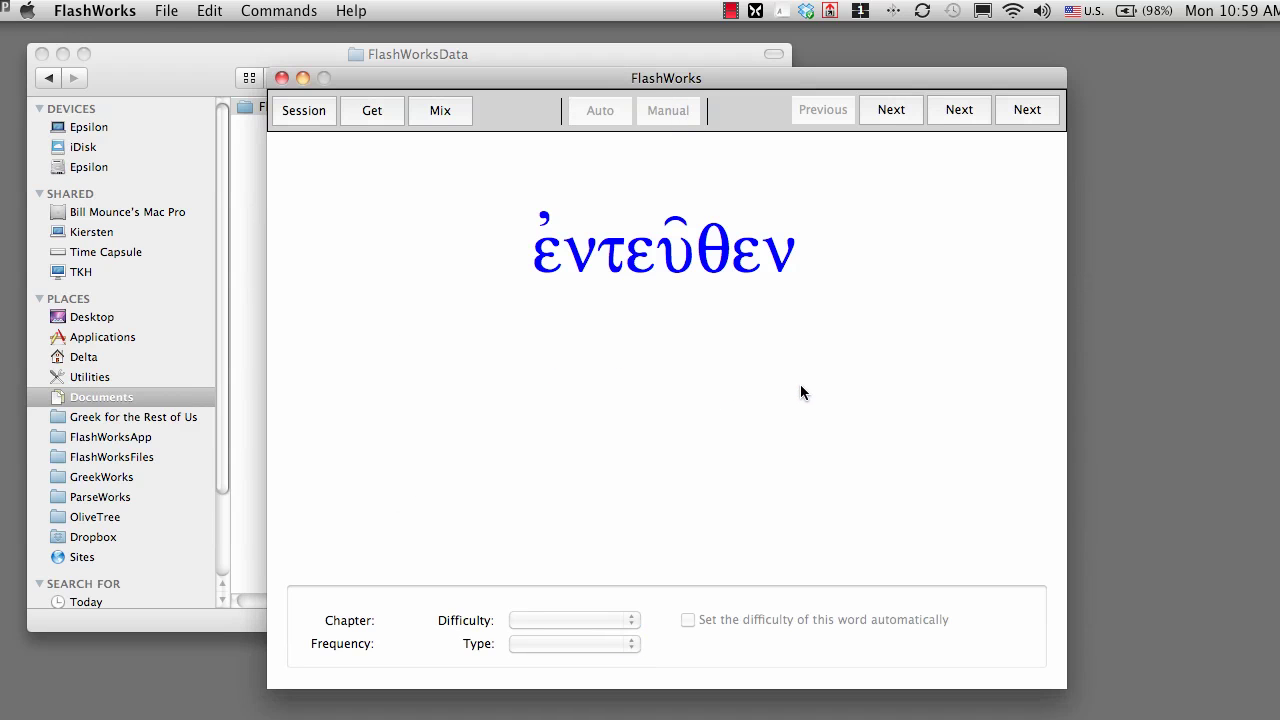
Step through the cards until ἀληθῶς shows its meaning "truly"
{"action": "left_click", "coordinate": [1027, 110]}
{"action": "left_click", "coordinate": [1027, 110]}
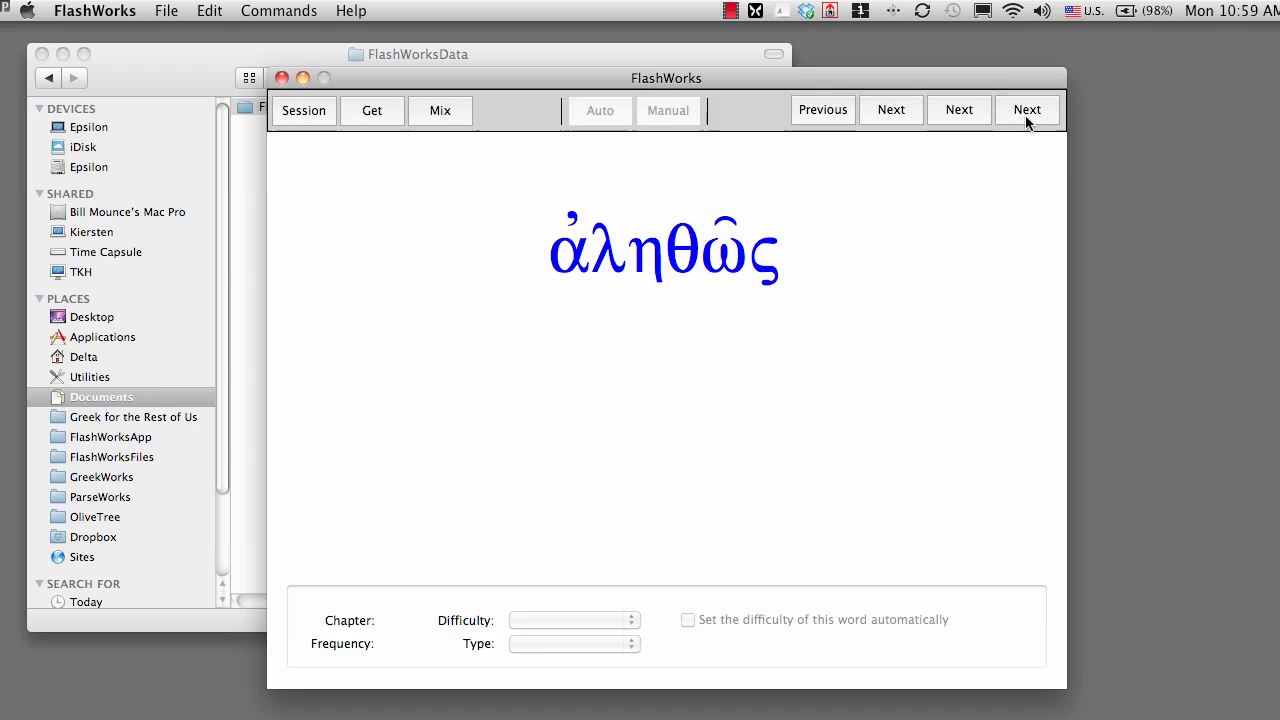
{"action": "left_click", "coordinate": [1027, 110]}
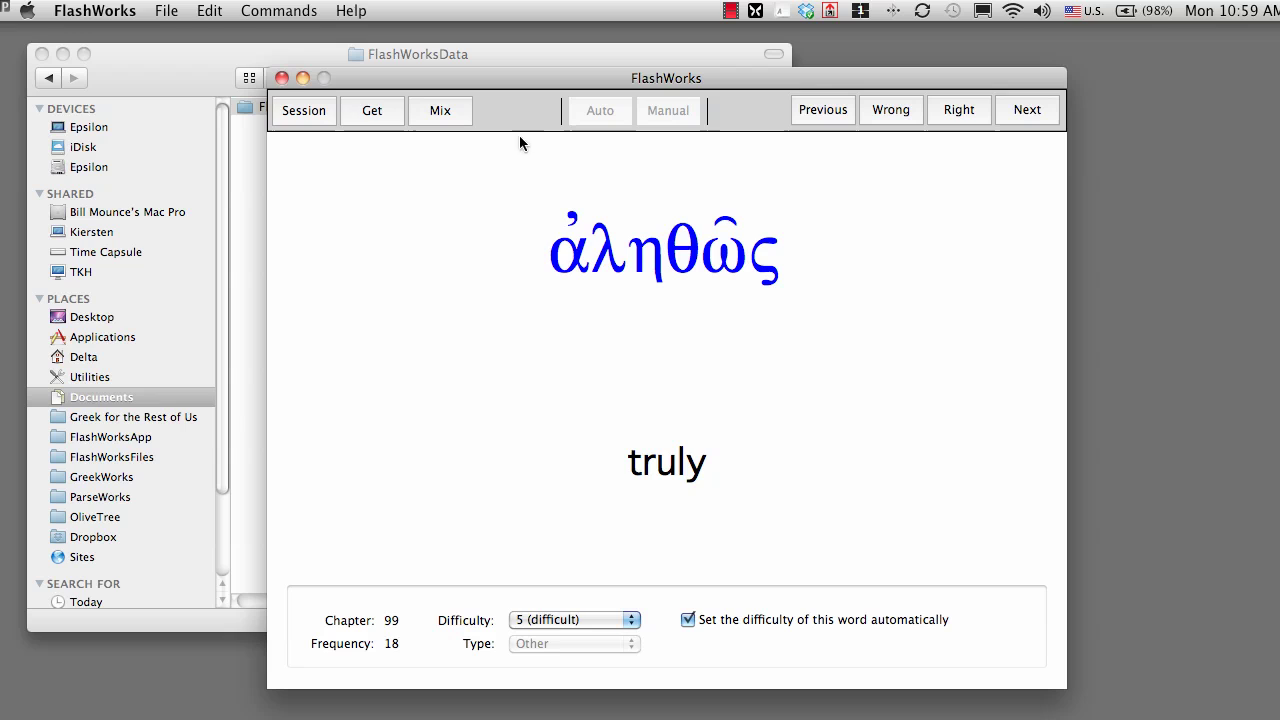
In Saved preferences' Other tab, set FlashWorksGreek.vdb as the default database and apply it
{"action": "left_click", "coordinate": [92, 14]}
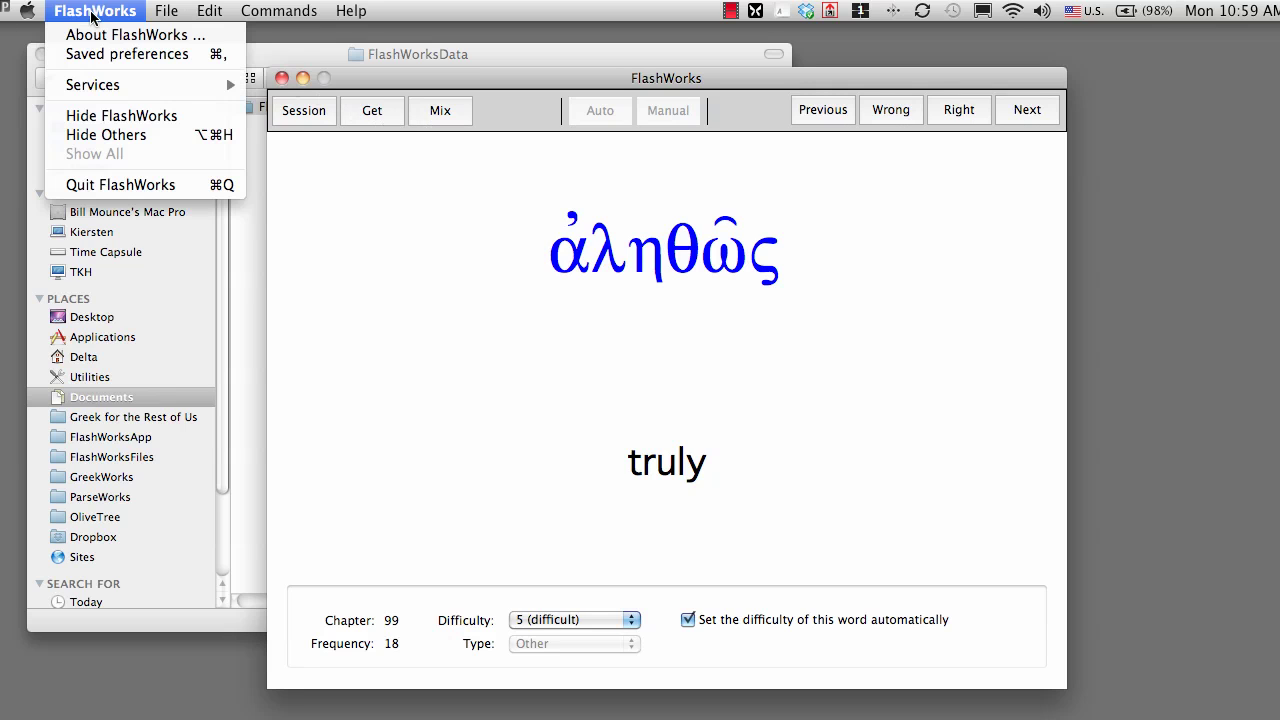
{"action": "left_click", "coordinate": [89, 58]}
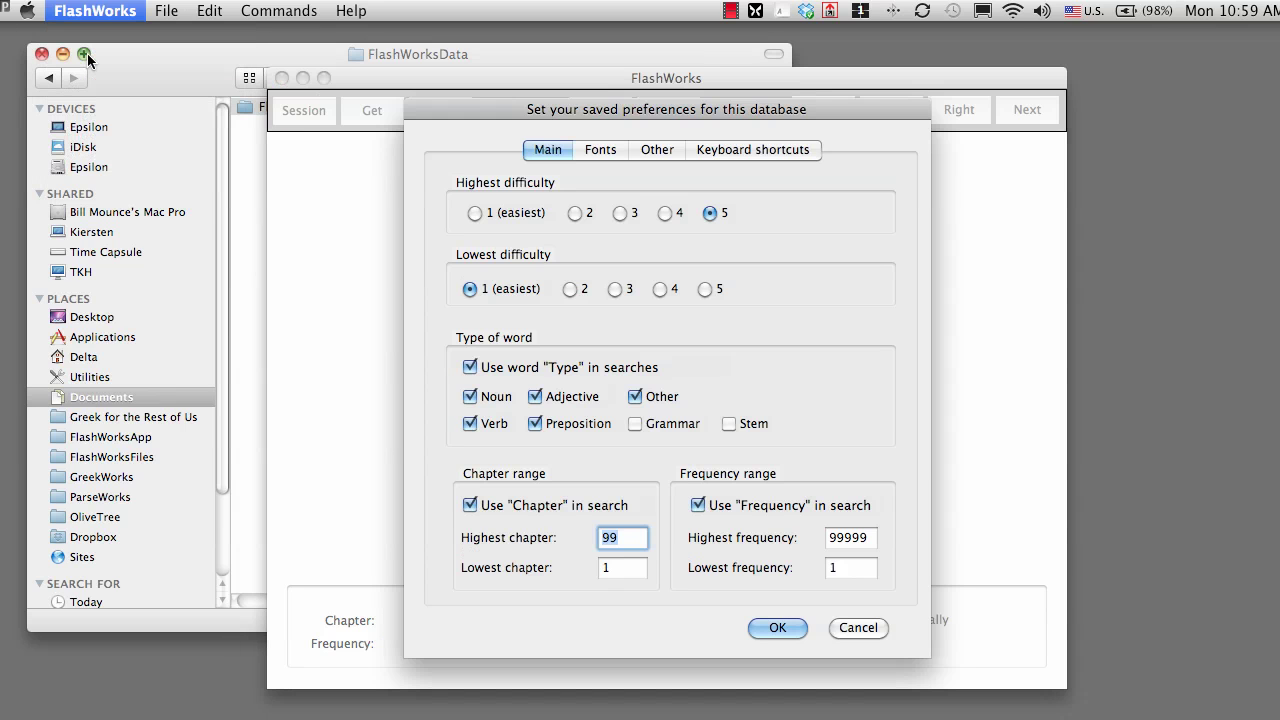
{"action": "left_click", "coordinate": [654, 150]}
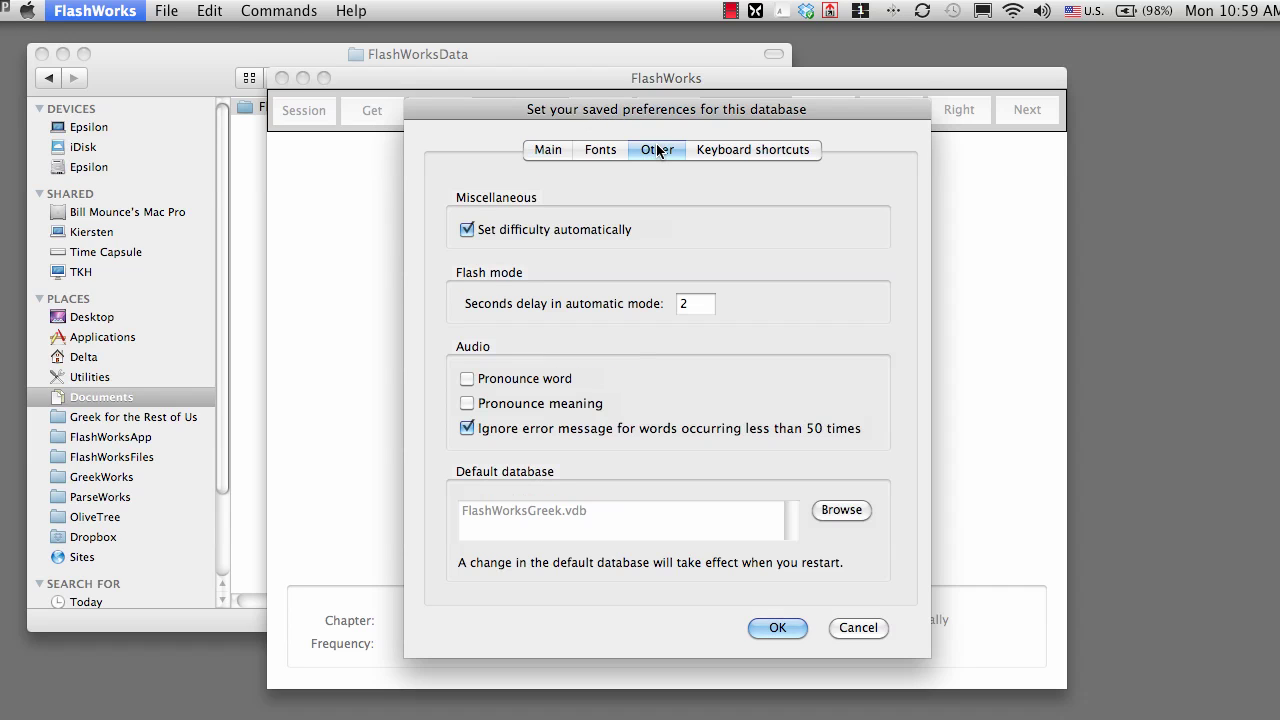
{"action": "left_click", "coordinate": [841, 510]}
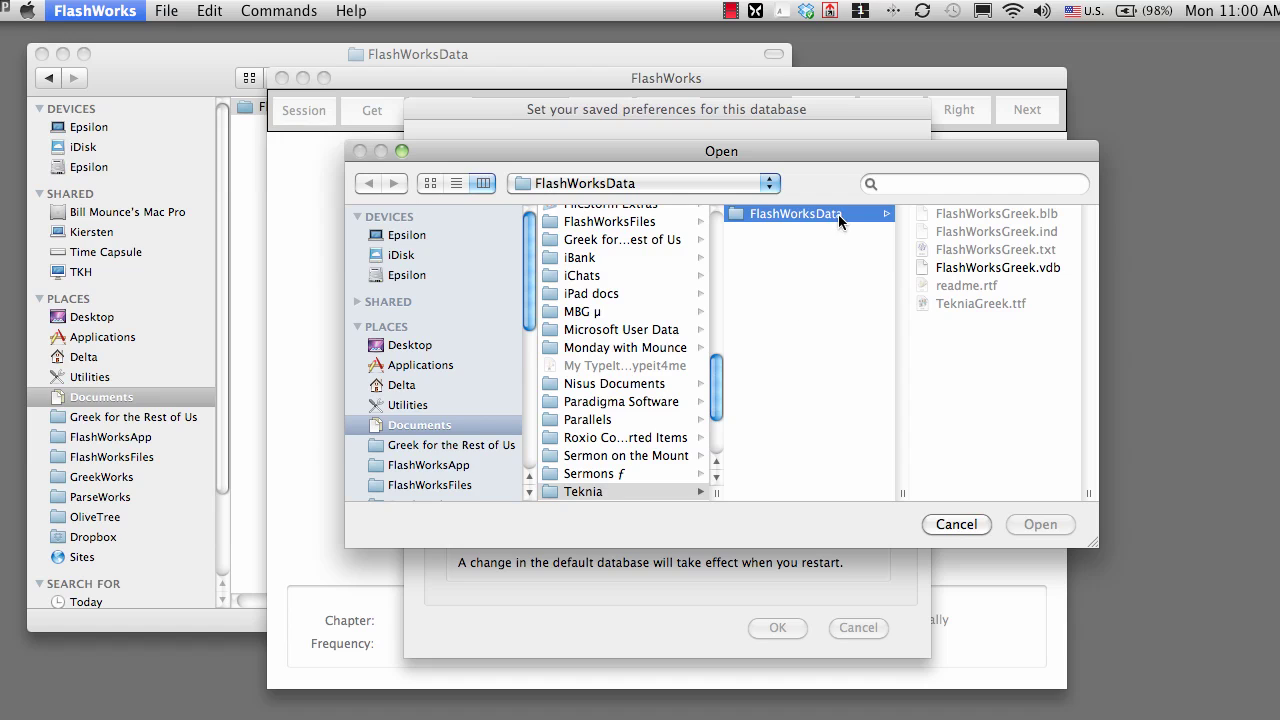
{"action": "left_click", "coordinate": [1045, 268]}
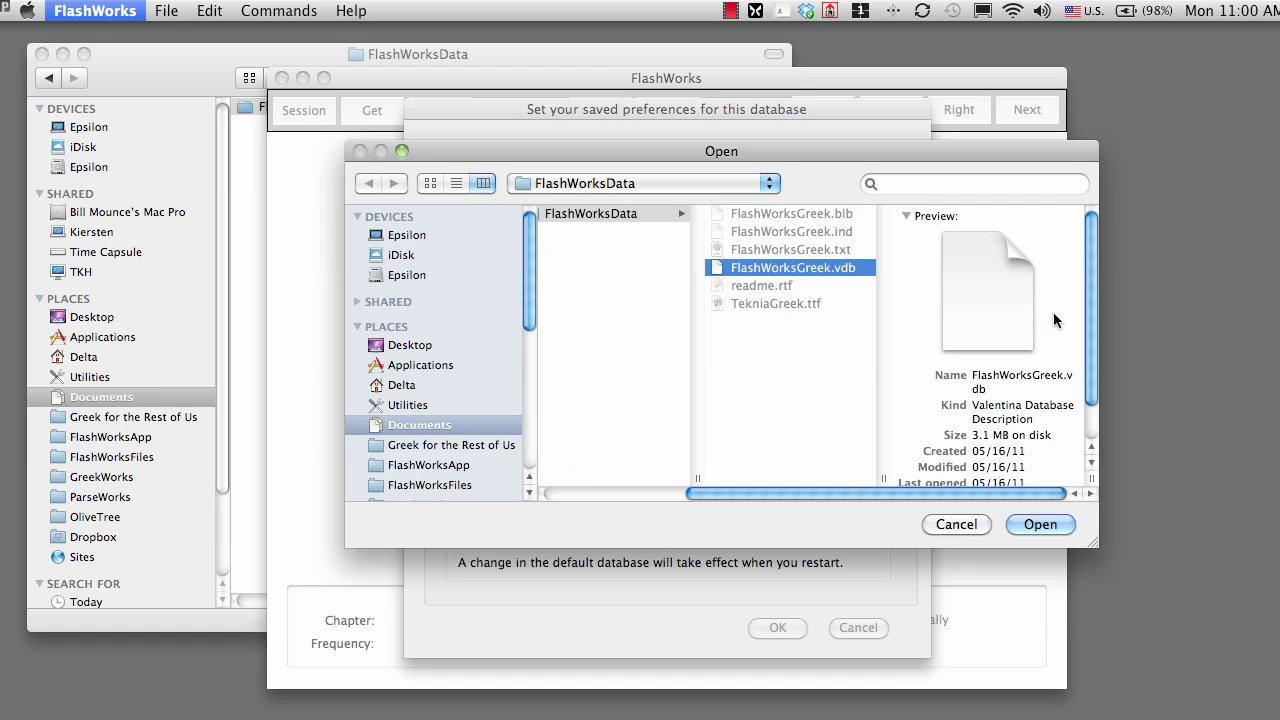
{"action": "left_click", "coordinate": [1040, 524]}
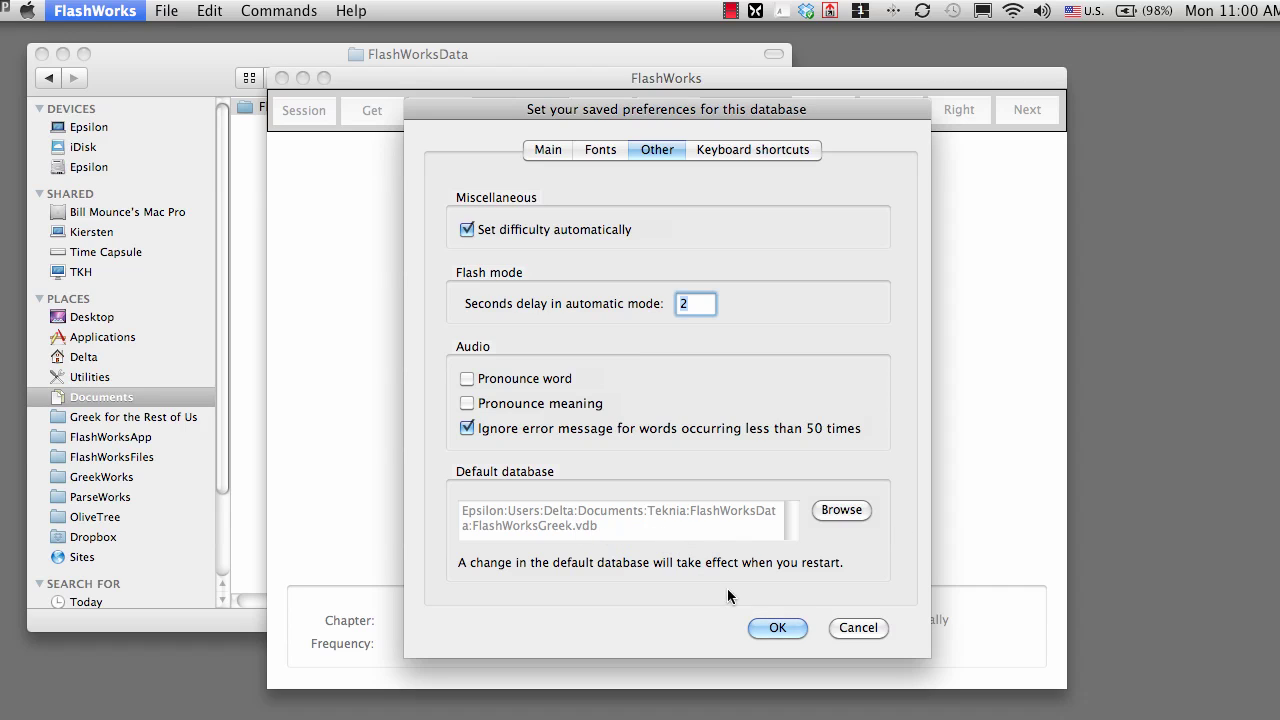
{"action": "left_click", "coordinate": [775, 627]}
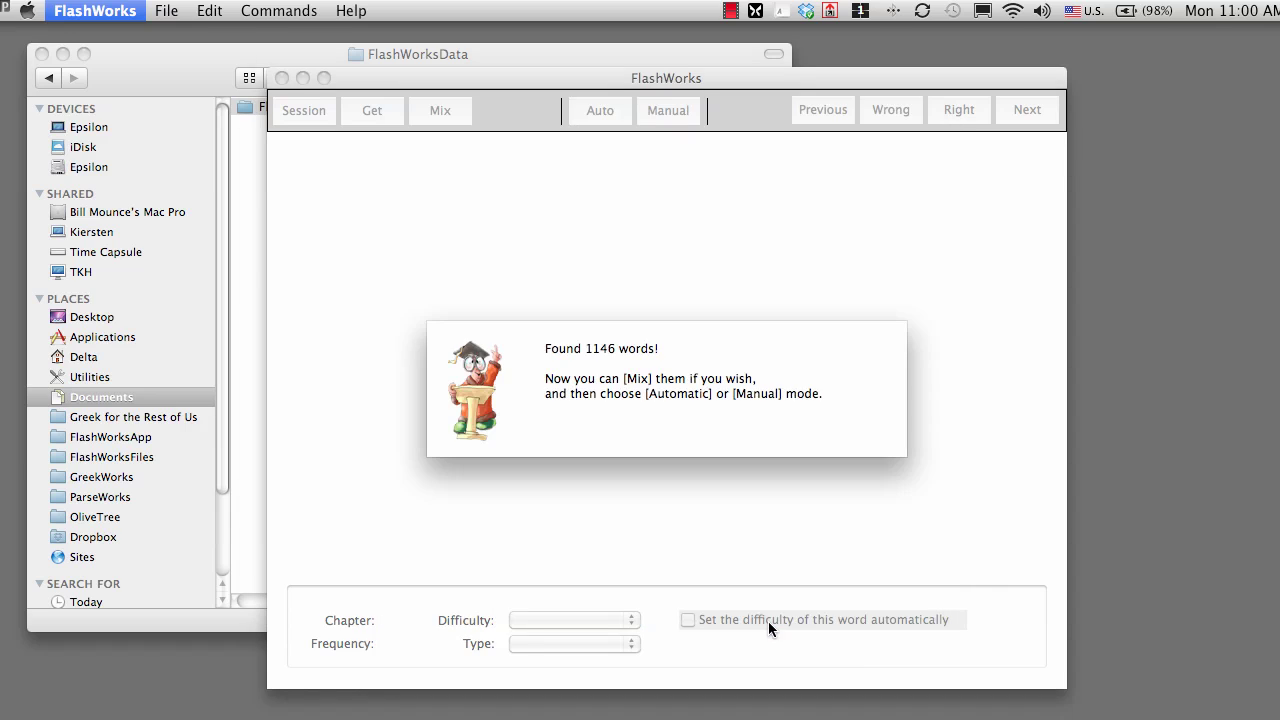
{"action": "left_click", "coordinate": [747, 364]}
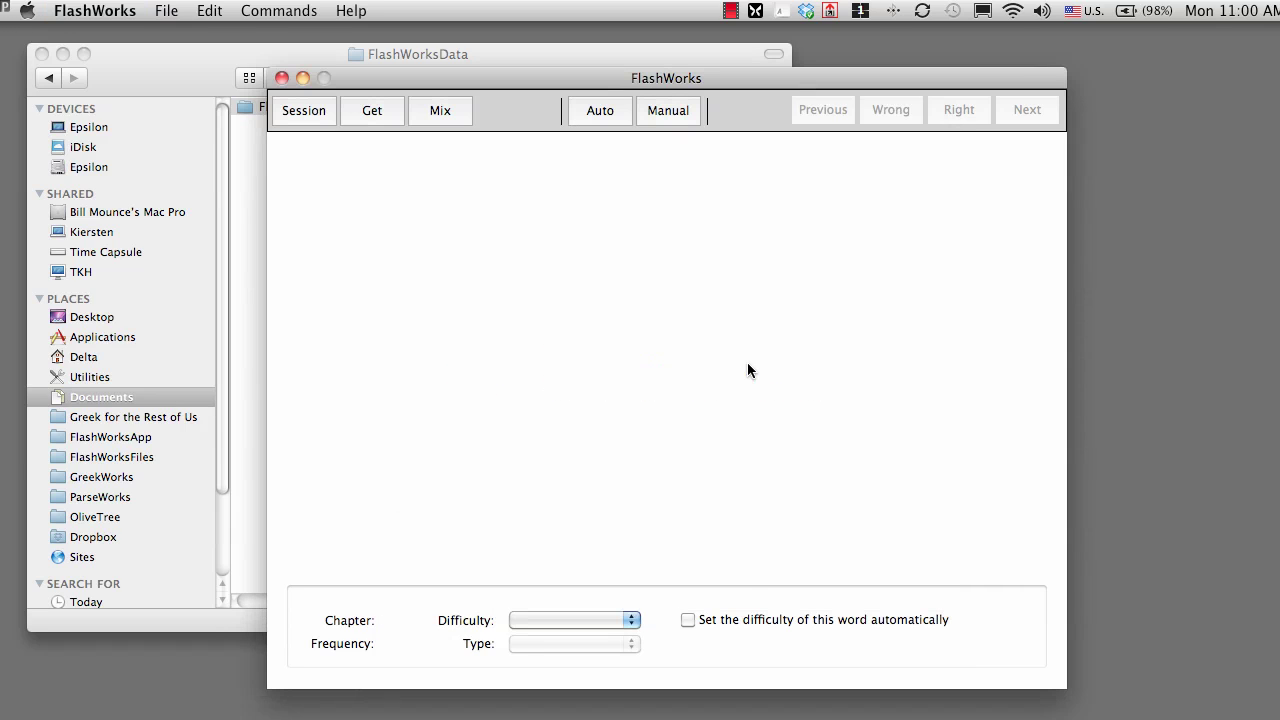